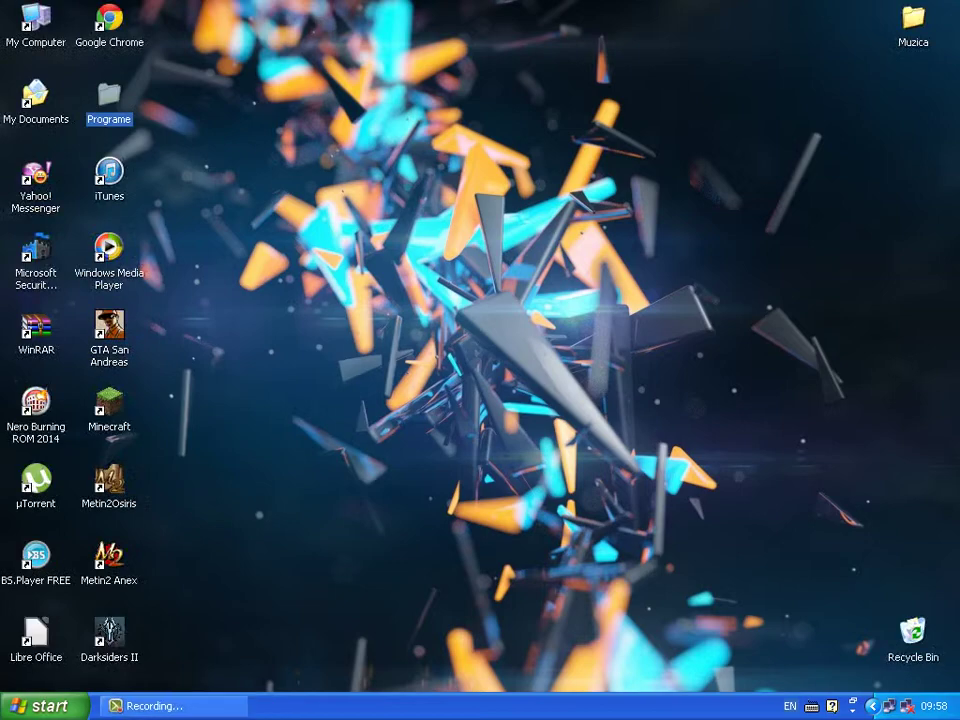
Launch Adobe Photoshop CS5 from the Programe shortcuts folder
key(Return)
key(p)
key(Return)
key(alt+F4)
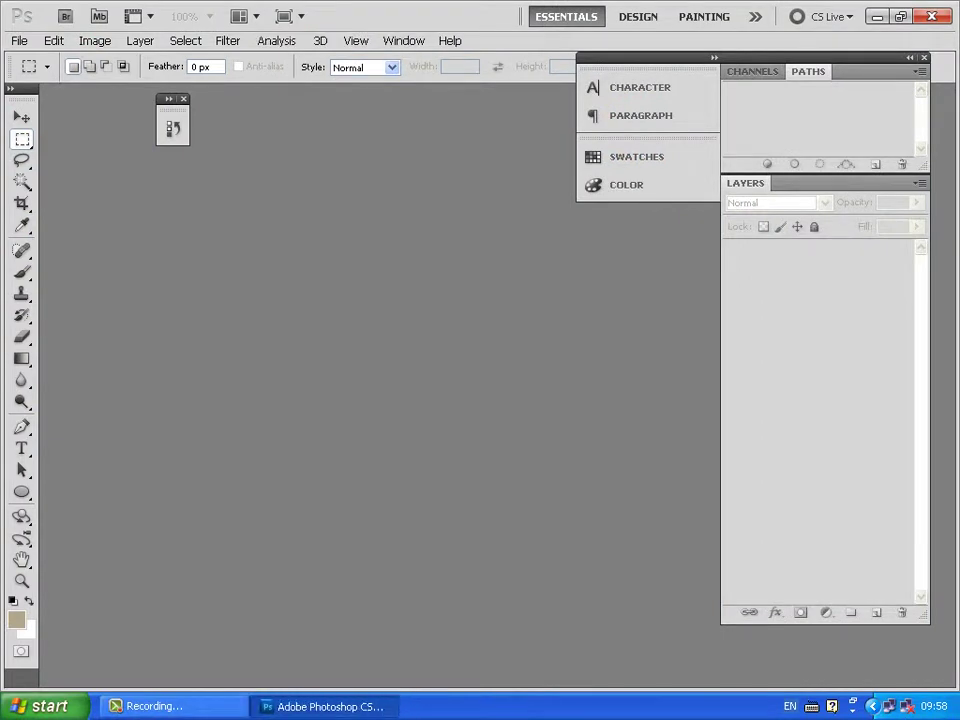
Create a new 1080×720 pixel document with a white background
key(alt+f)
key(Return)
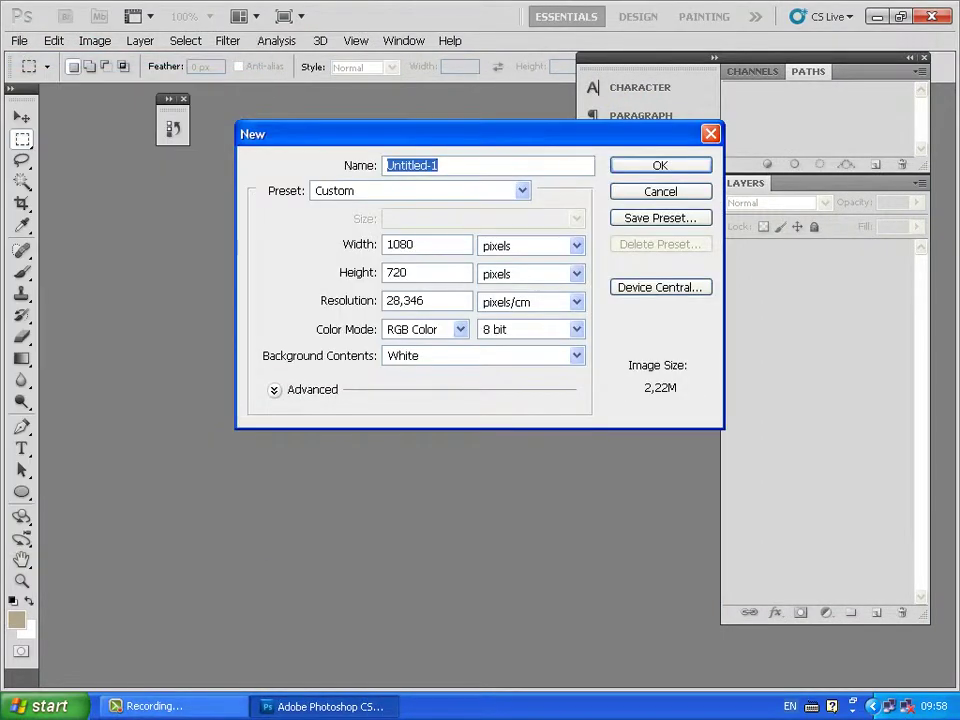
key(Return)
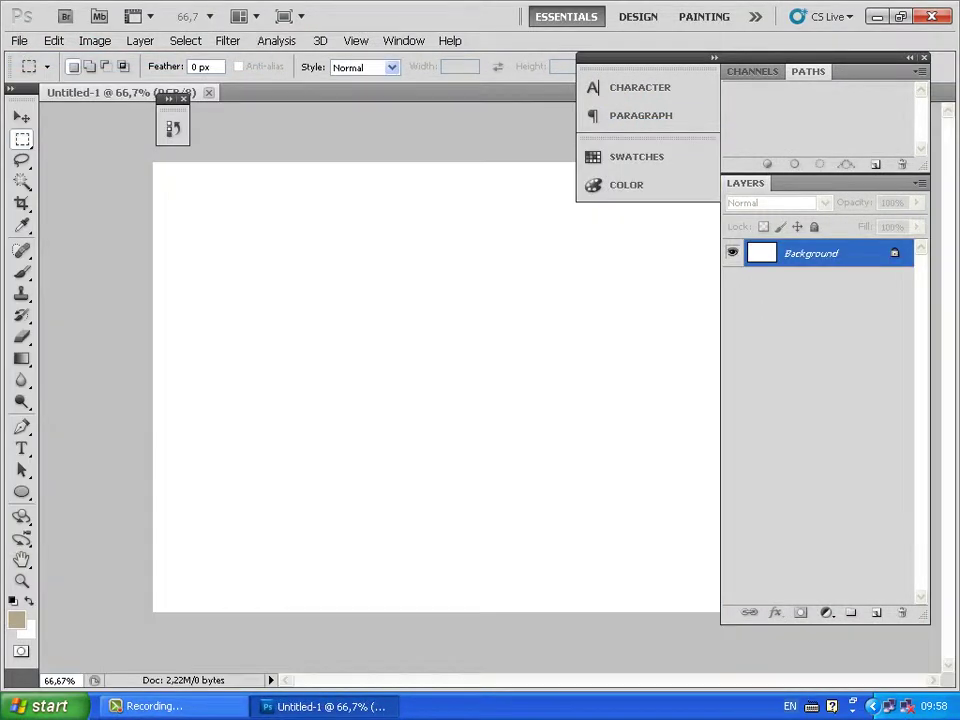
Browse to My Documents > MediaMilitia > Textures > Rust in the Open dialog
key(alt+f)
key(Down)
key(Return)
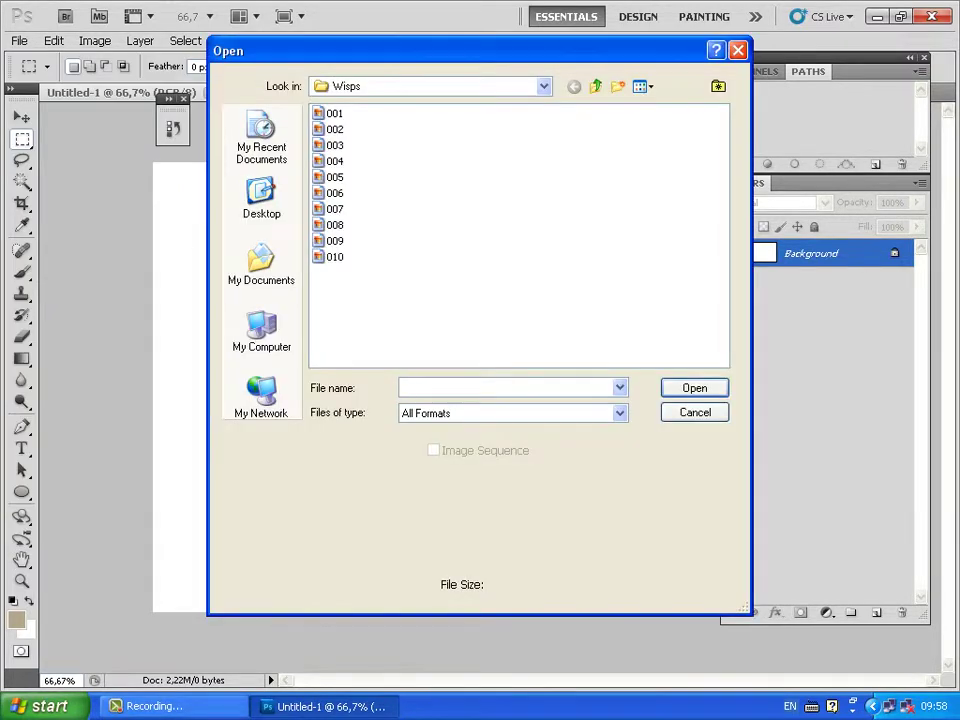
click(262, 265)
double_click(351, 209)
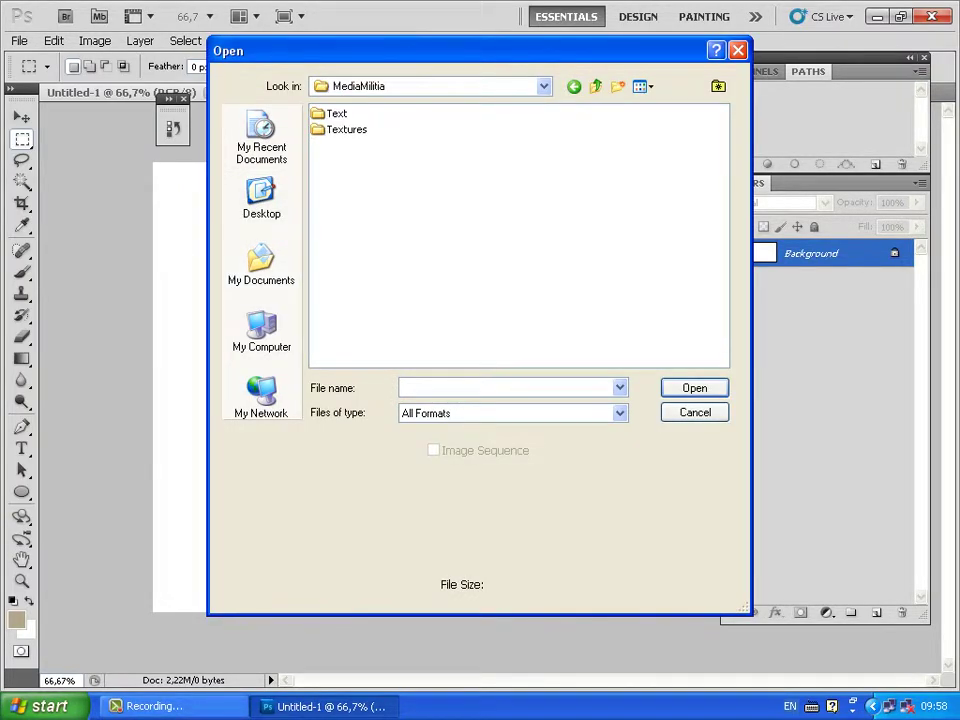
double_click(340, 129)
double_click(337, 145)
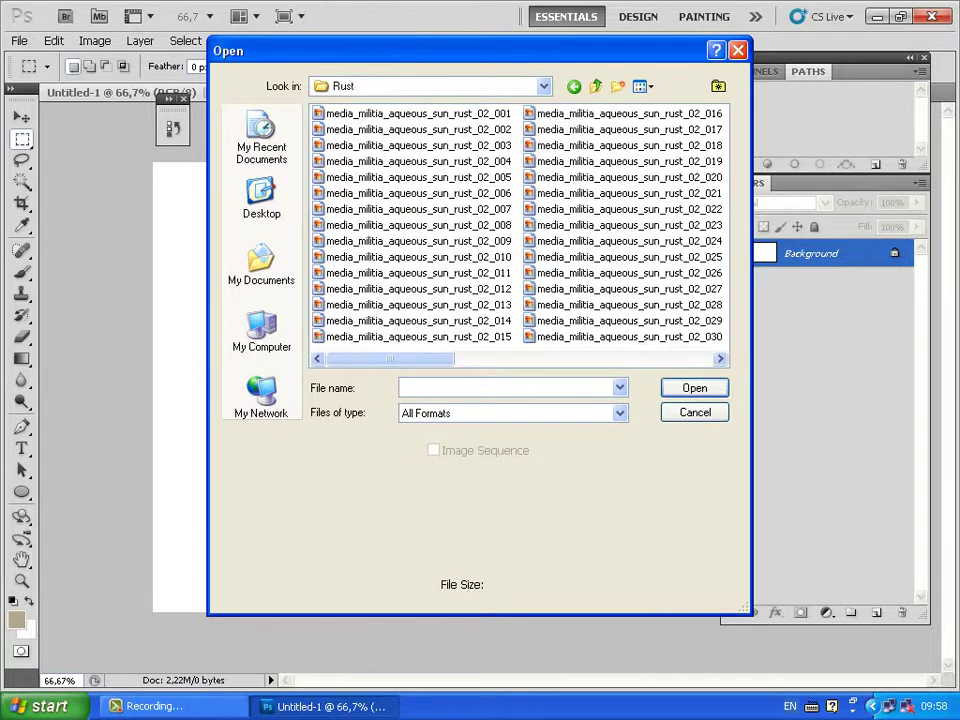
Preview the rust textures and open media_militia_aqueous_sun_rust_02_020.jpg
click(418, 193)
click(418, 320)
key(Down)
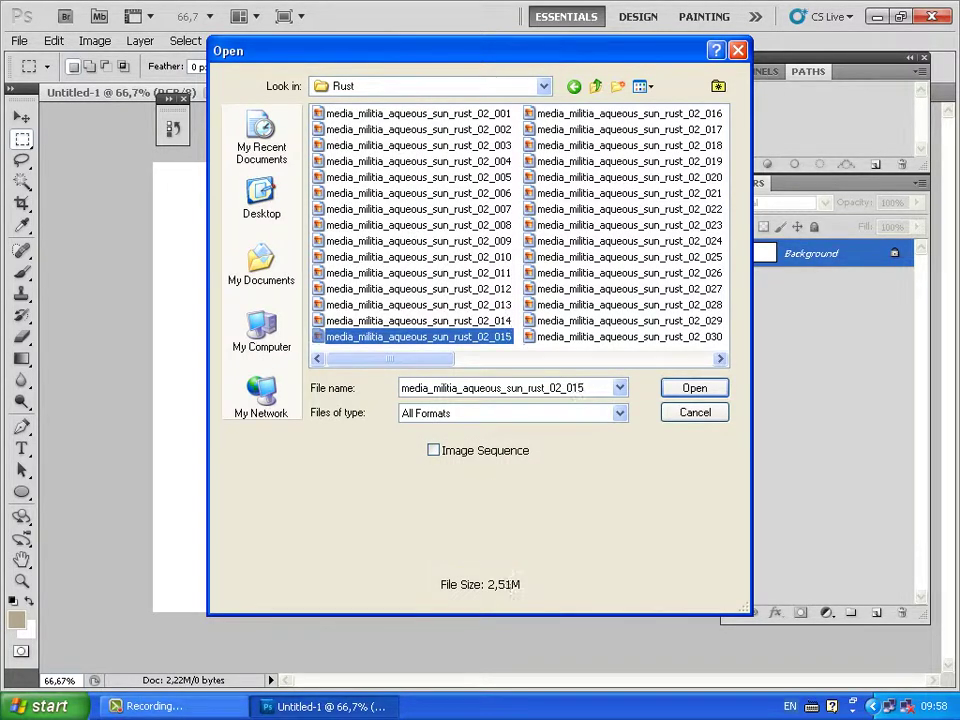
key(Right)
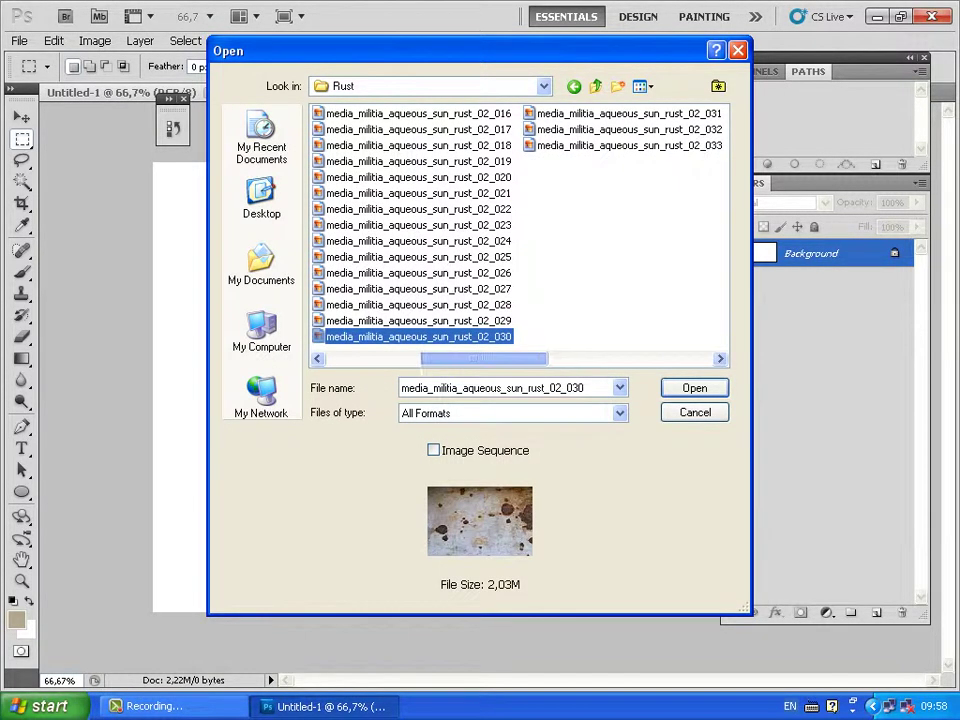
key(Down)
key(Down)
key(Down)
key(Up)
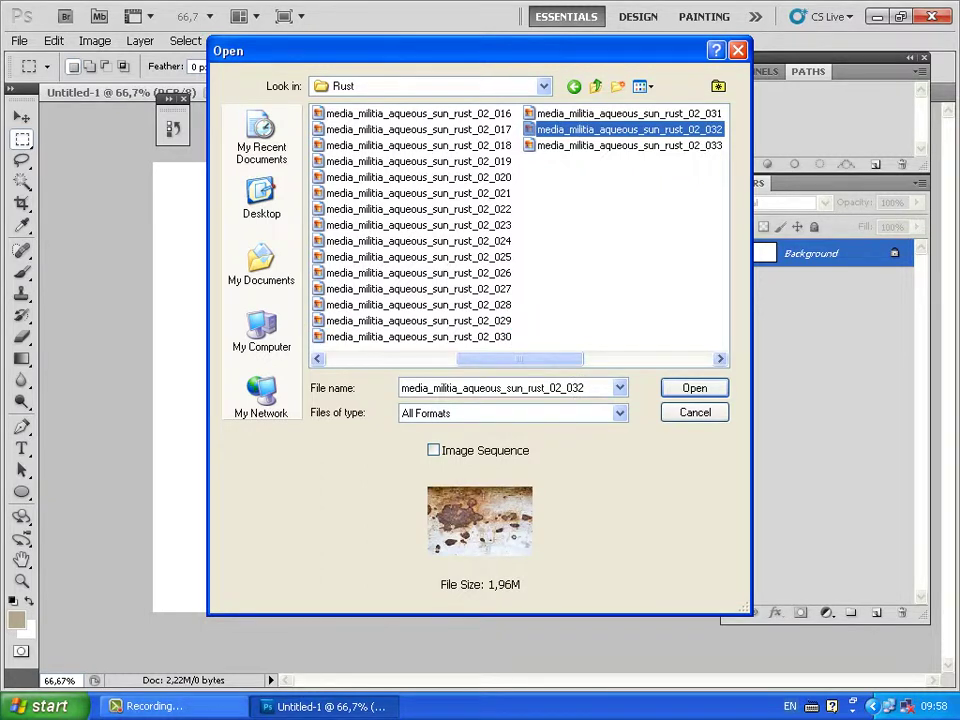
key(Up)
key(Up)
key(Up)
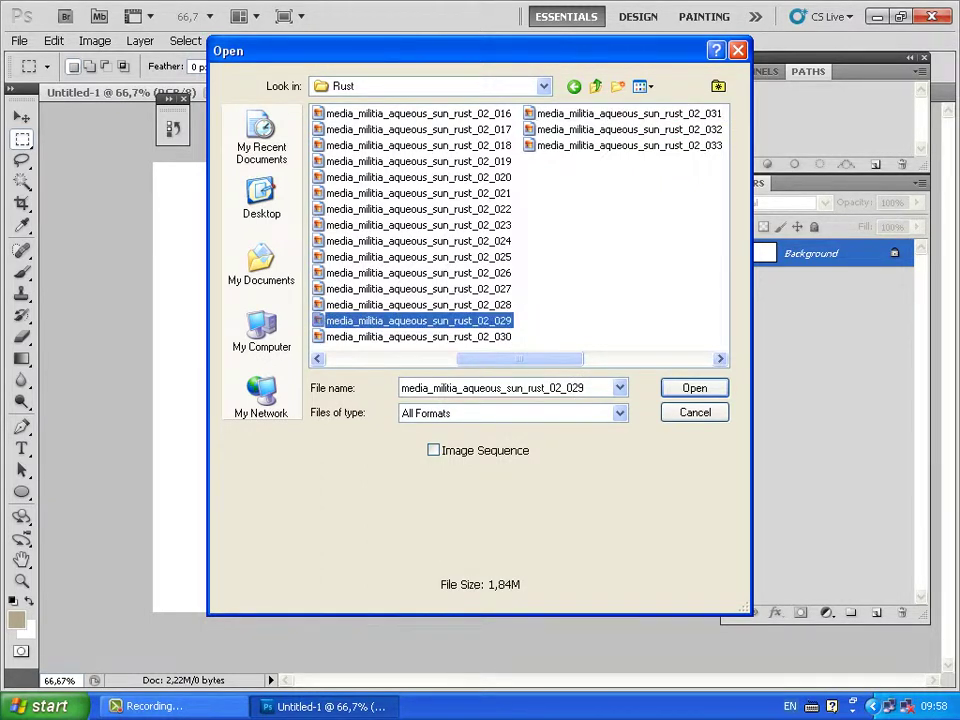
key(Up)
key(Up)
key(Up)
key(Up)
key(Up)
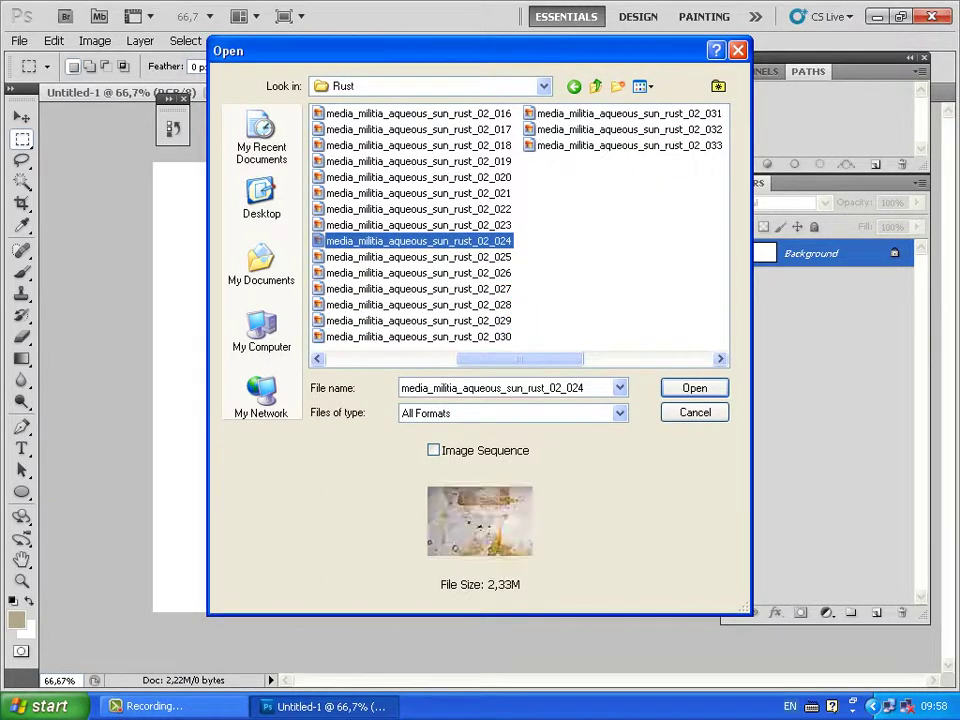
key(Up)
key(Up)
key(Up)
key(Return)
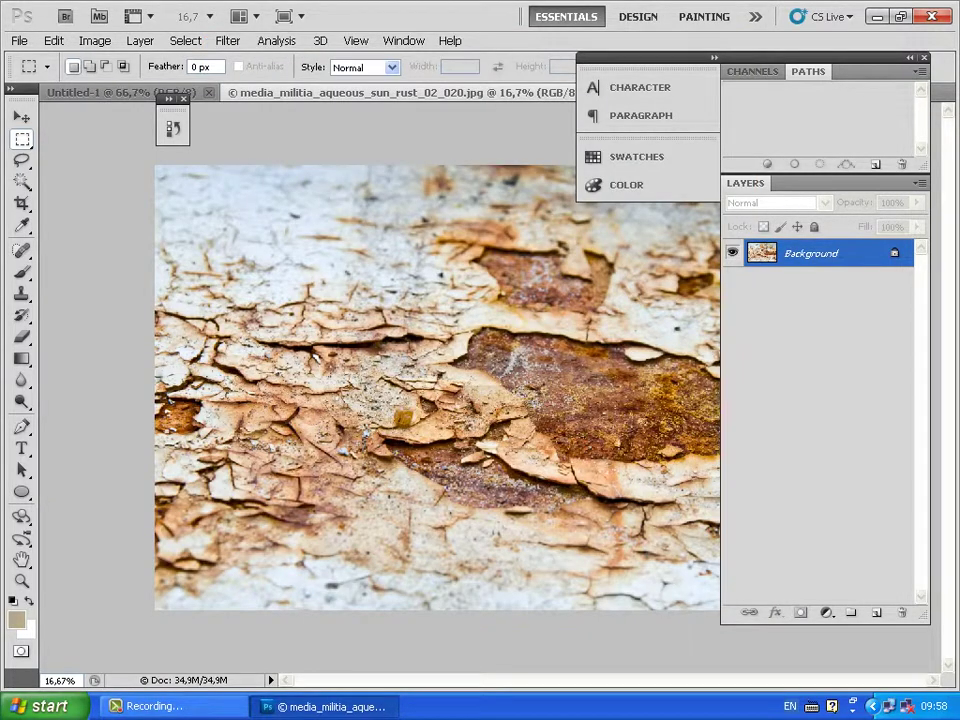
Drag the rust texture into Untitled-1 as Layer 1 and close the rust source image
drag(400, 92, 400, 175)
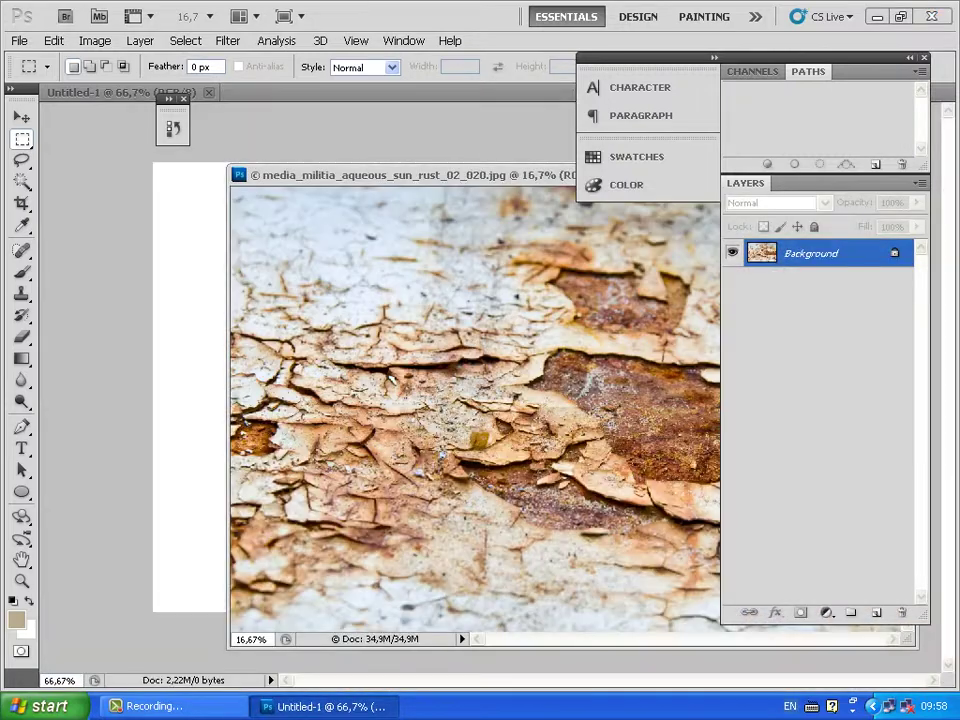
key(v)
drag(470, 420, 190, 400)
drag(350, 175, 136, 242)
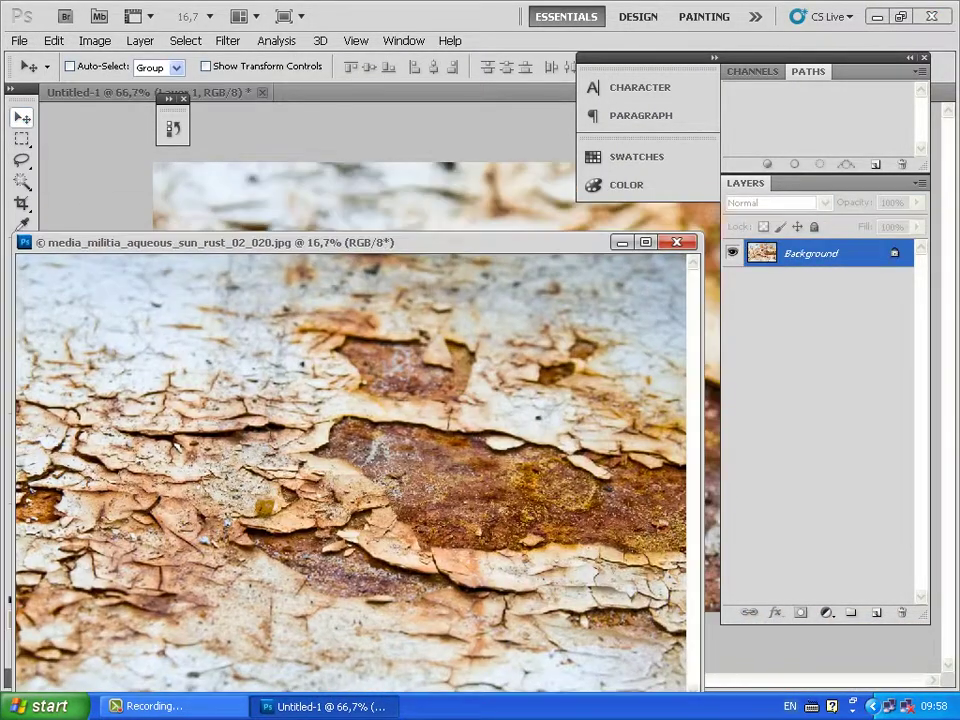
key(ctrl+w)
alt+scroll(488, 389, down, 2)
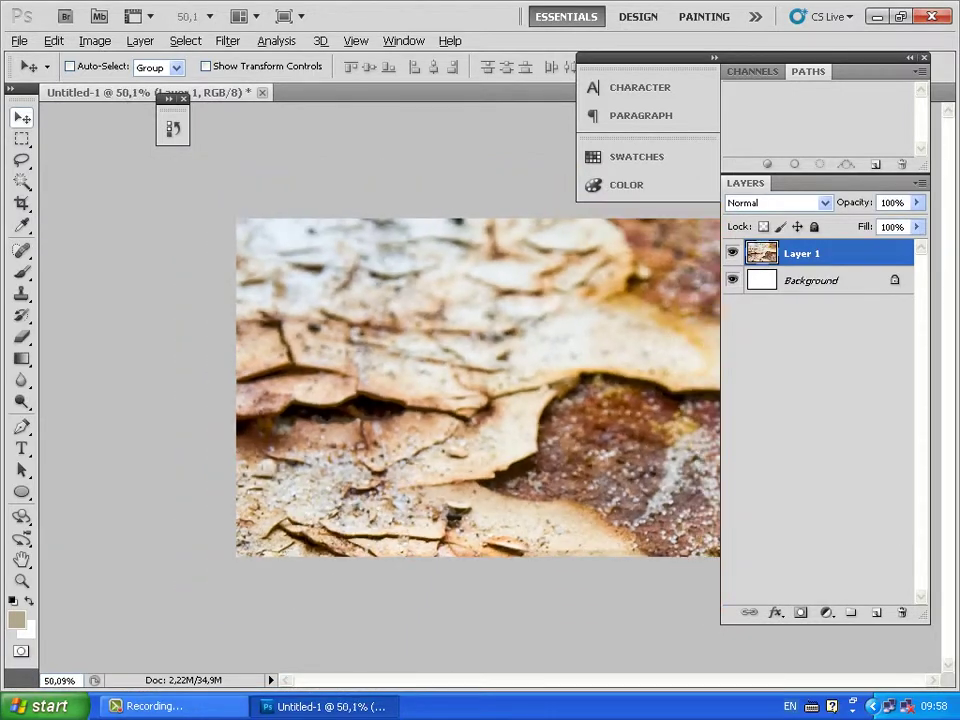
alt+scroll(488, 389, down, 2)
Scale the rust Layer 1 so it fills the whole 1080×720 canvas
key(ctrl+t)
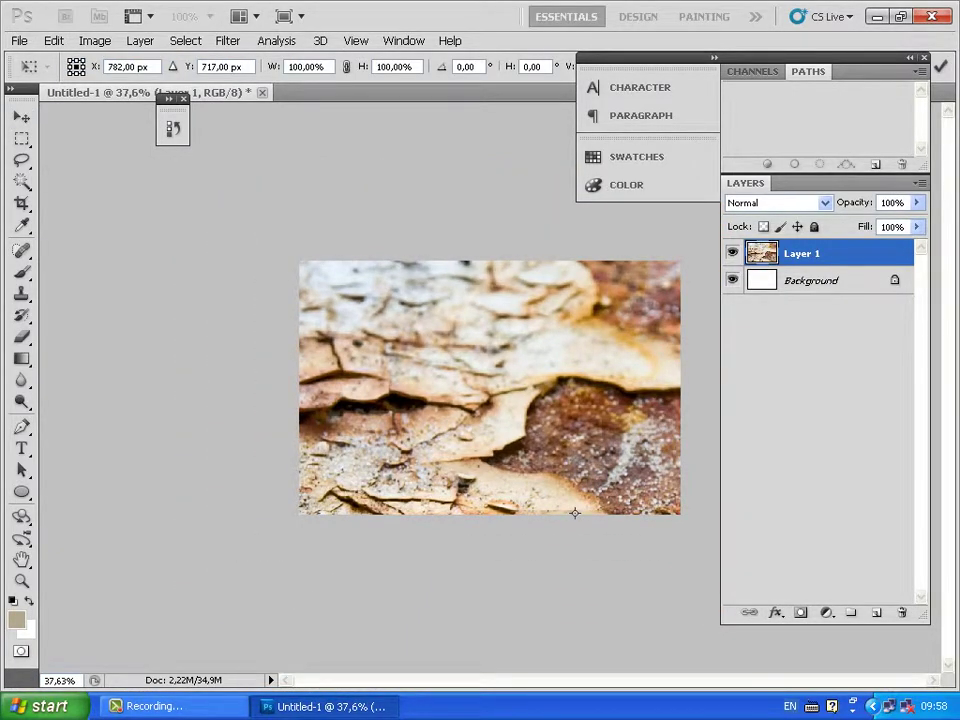
alt+scroll(575, 513, down, 1)
alt+scroll(547, 476, down, 1)
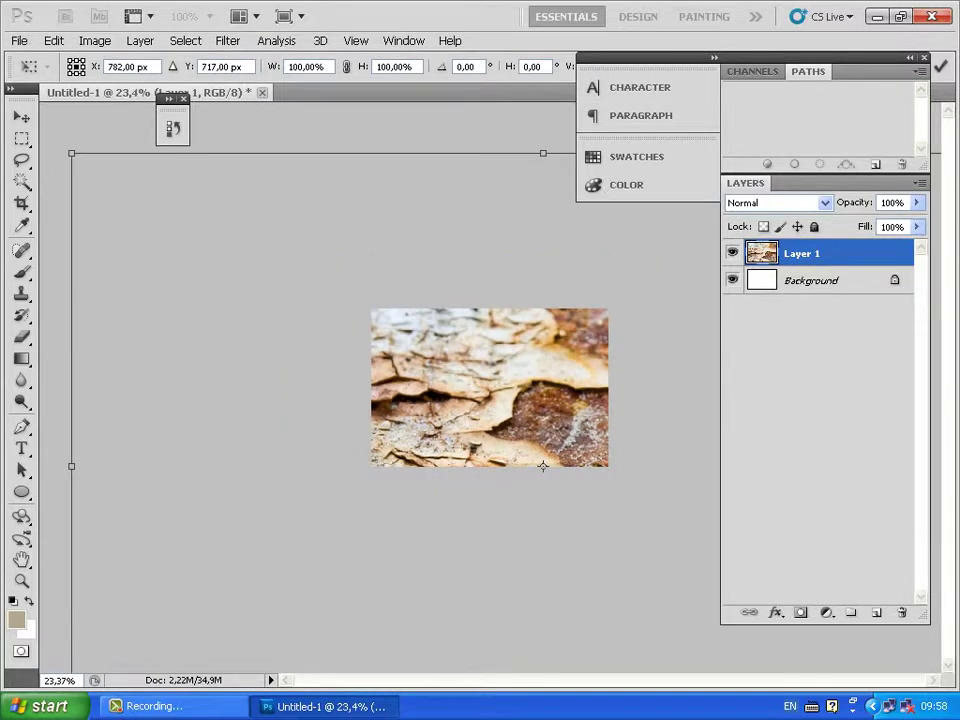
mouse_move(543, 466)
mouse_down()
mouse_move(826, 672)
mouse_move(521, 377)
mouse_up()
drag(335, 275, 557, 354)
mouse_move(632, 418)
mouse_down()
mouse_move(493, 390)
mouse_move(446, 402)
mouse_up()
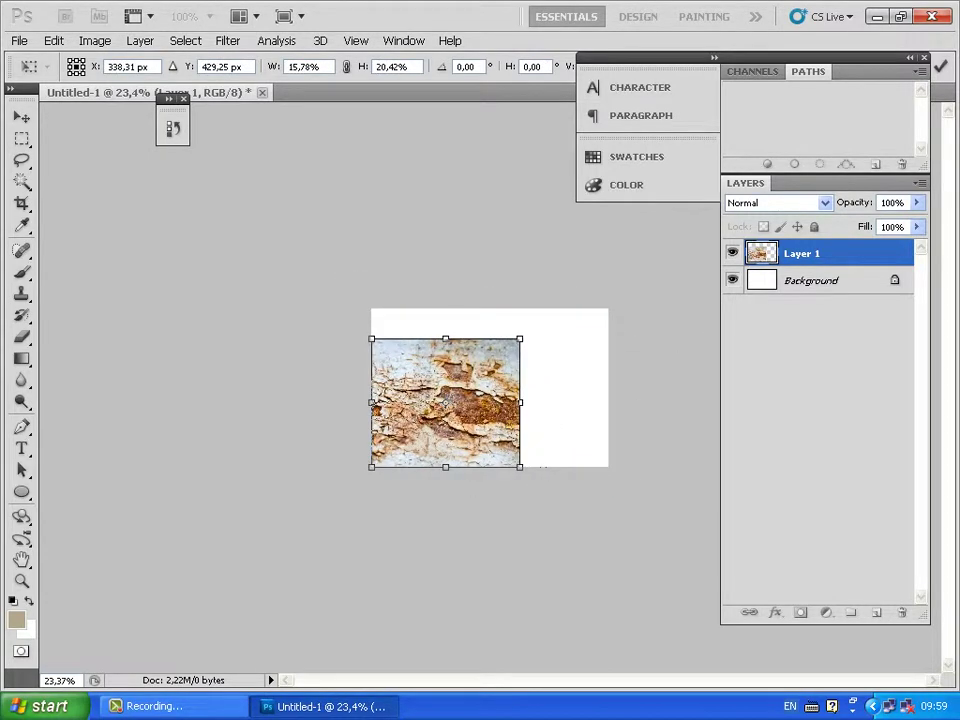
drag(529, 339, 609, 309)
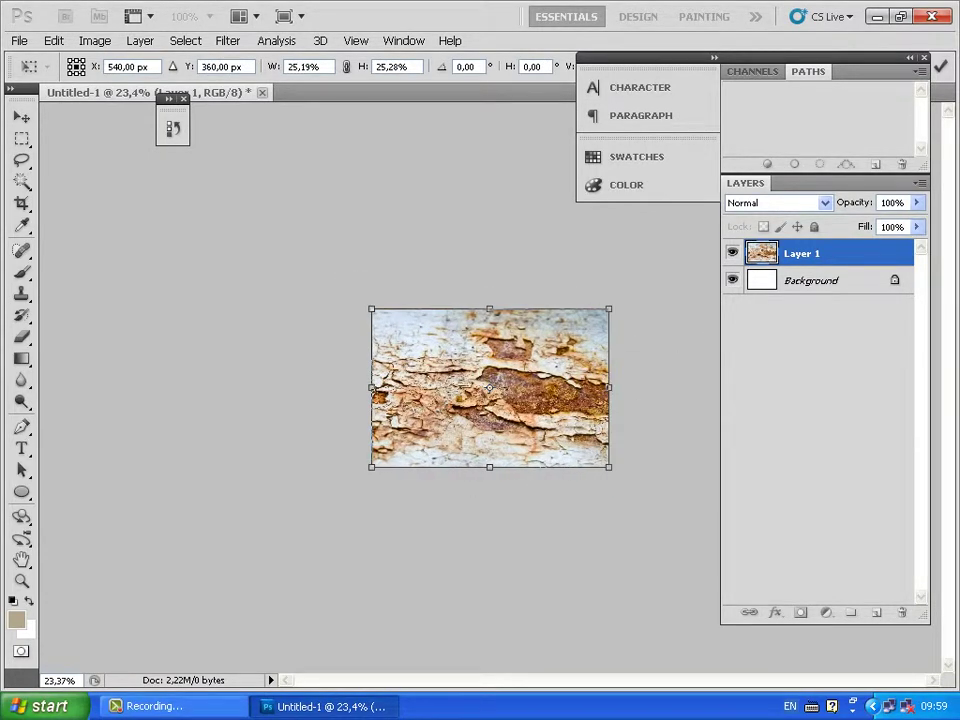
key(Return)
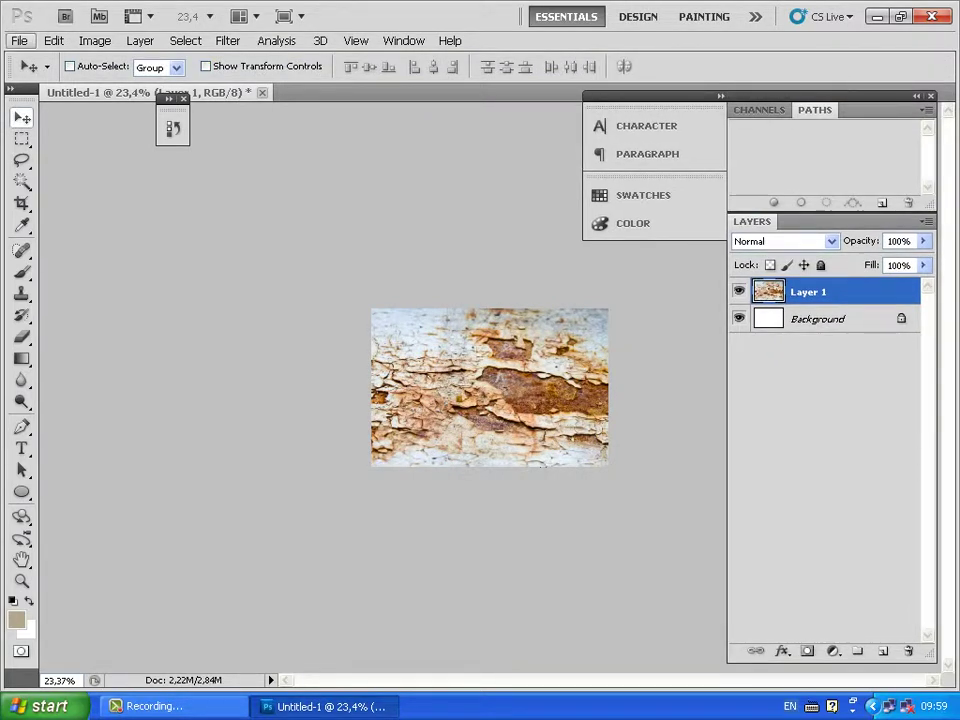
Open 005.jpg from My Documents > MediaMilitia > Textures > Wisps
click(19, 40)
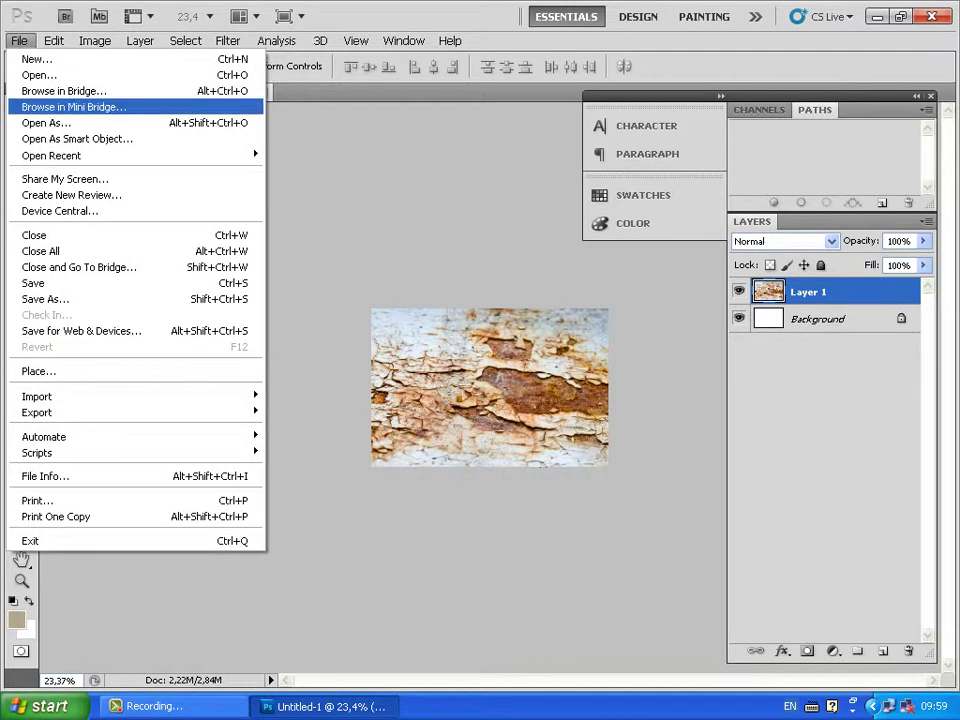
click(40, 75)
click(261, 265)
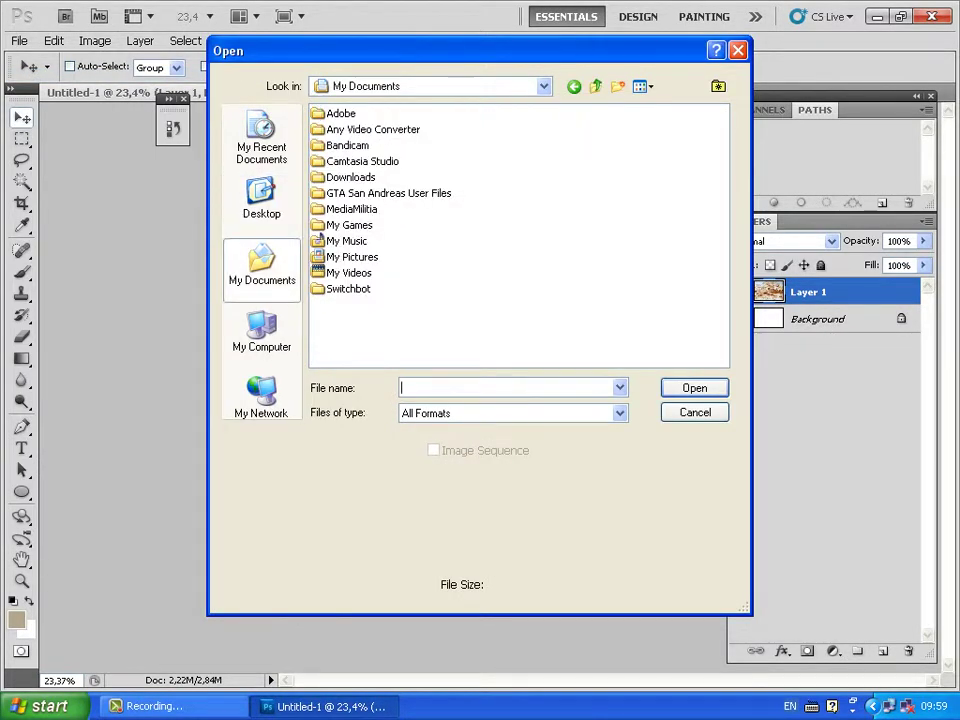
double_click(355, 209)
double_click(346, 129)
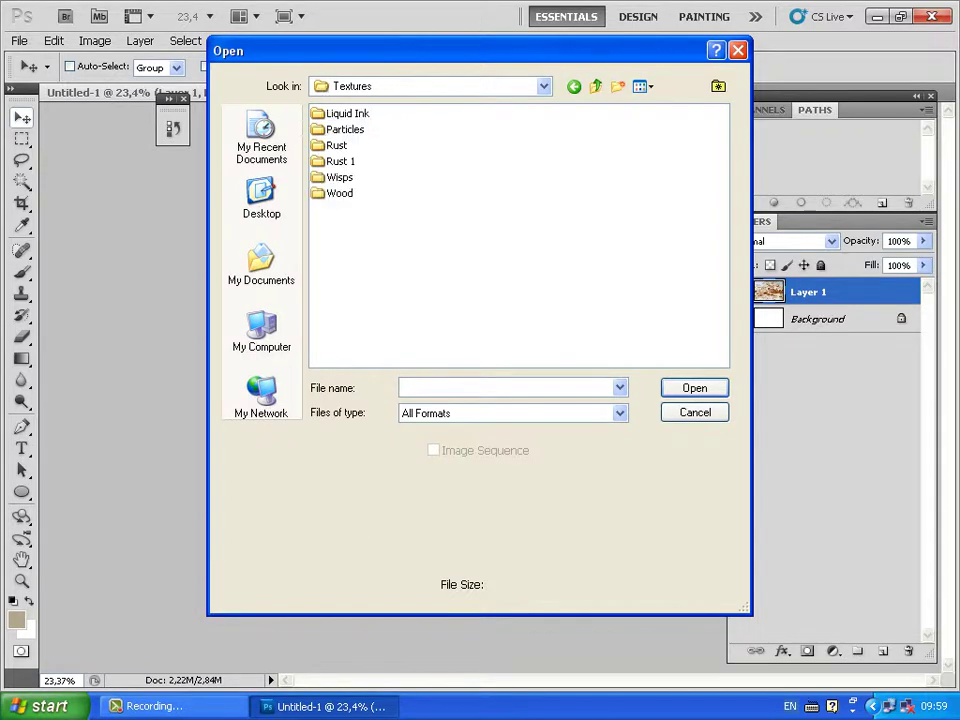
double_click(339, 177)
click(334, 177)
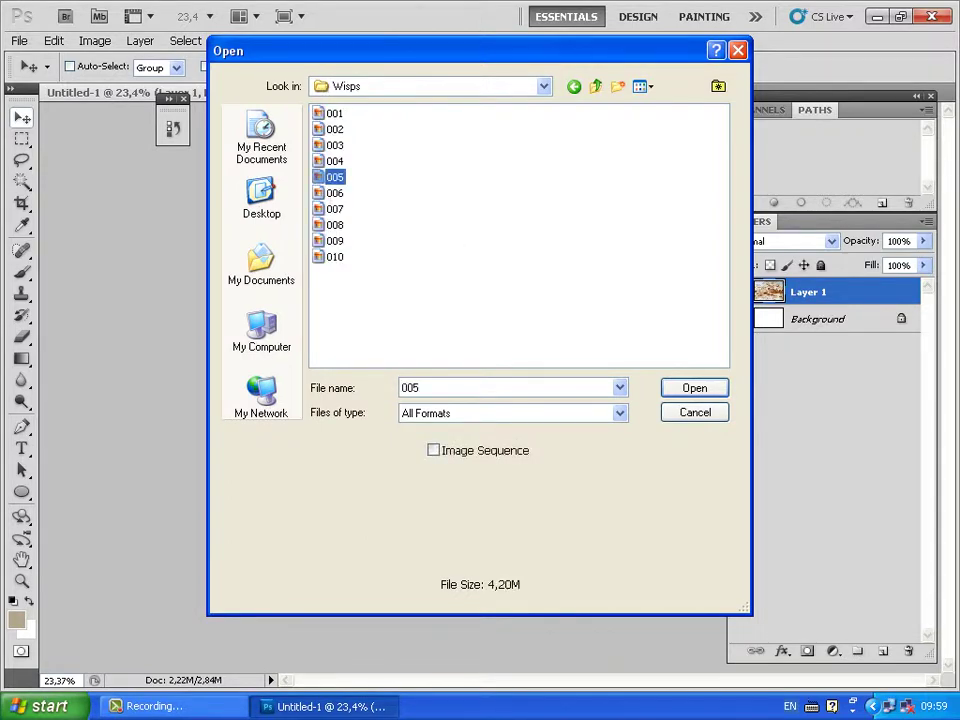
double_click(334, 177)
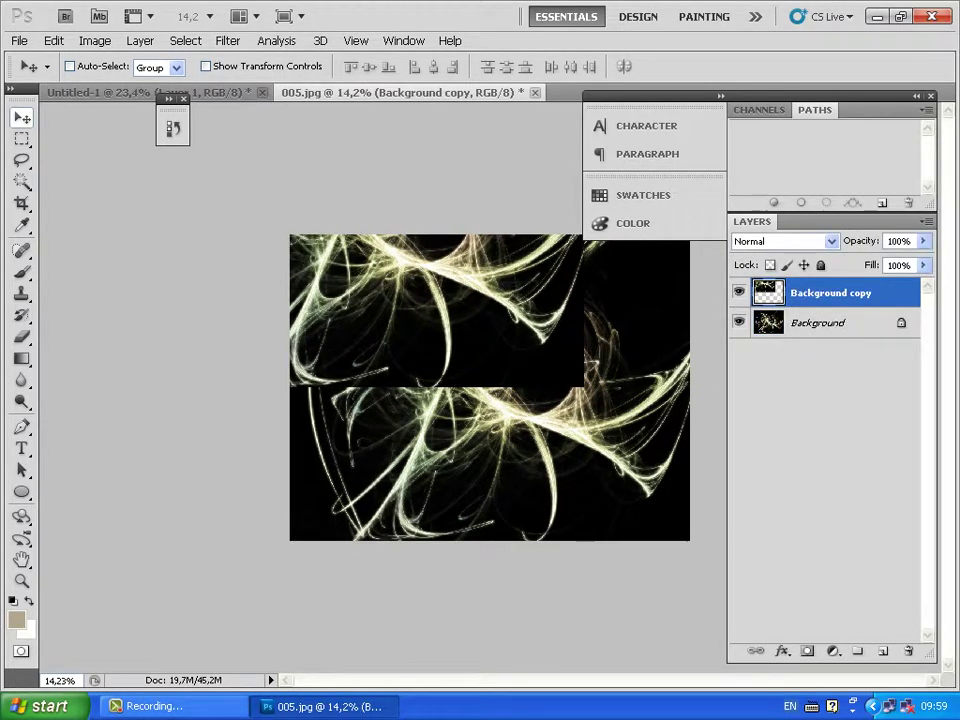
Delete the Background copy, bring the wisps image into Untitled-1 as Layer 2, and close 005.jpg unsaved
click(908, 651)
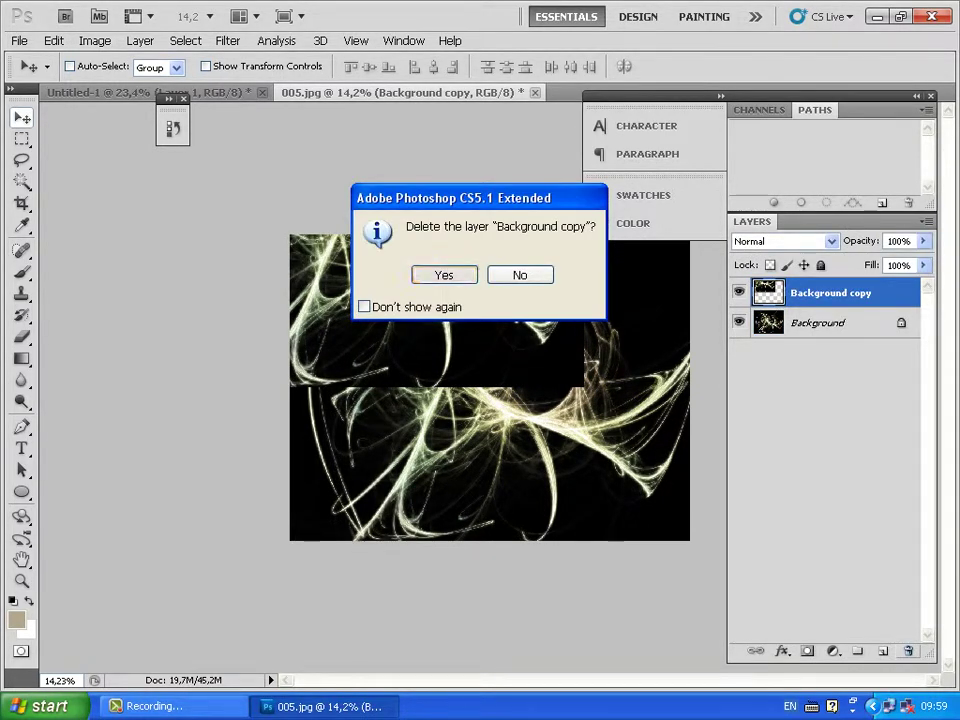
key(Return)
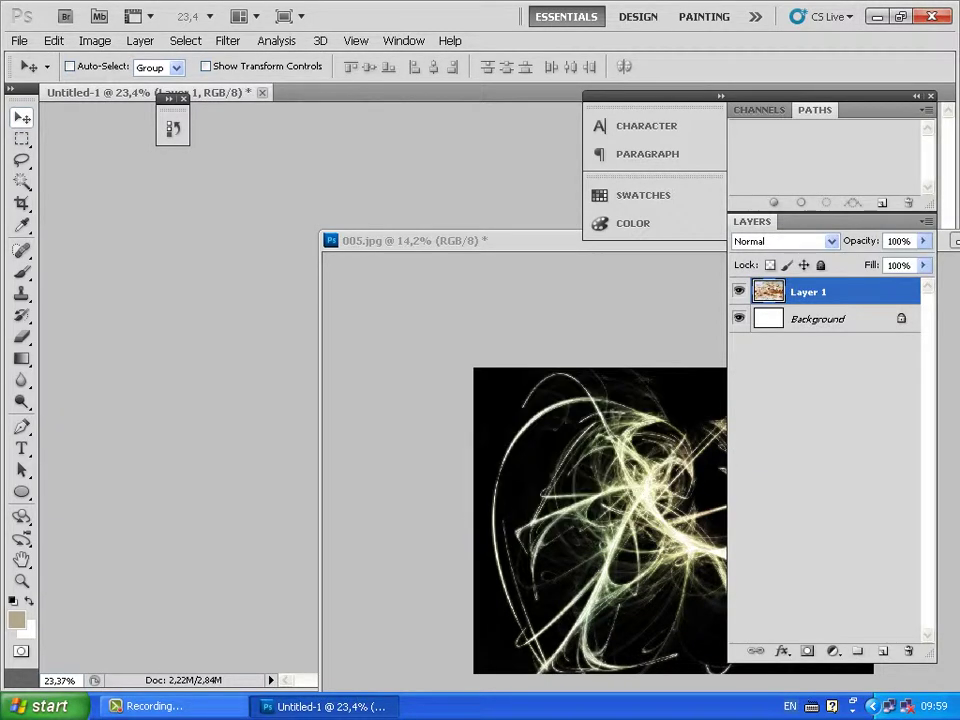
key(ctrl+Tab)
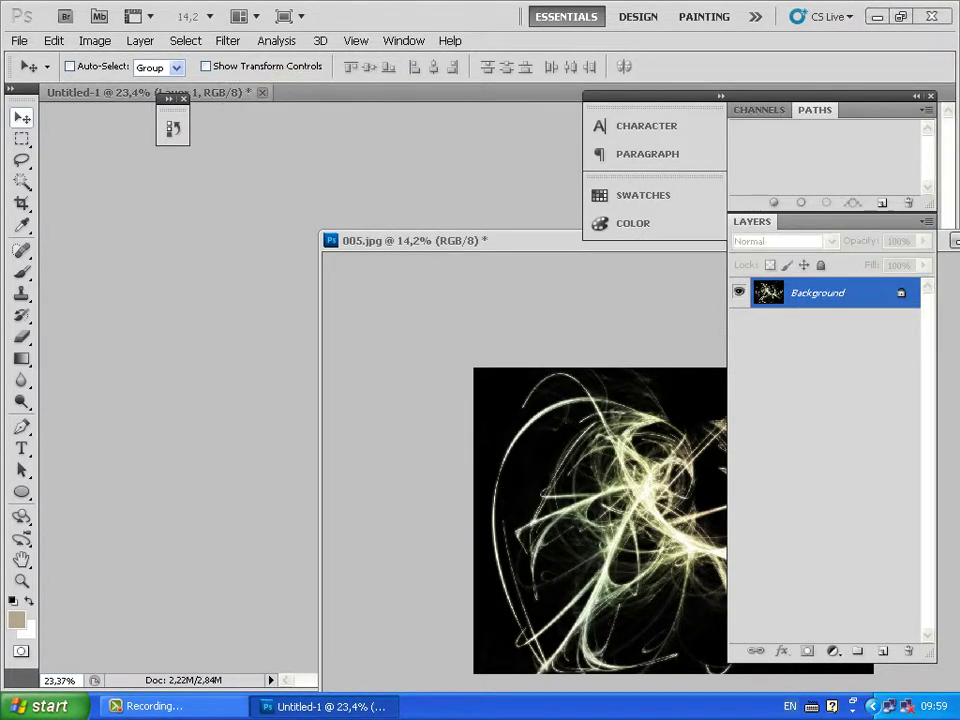
key(ctrl+Tab)
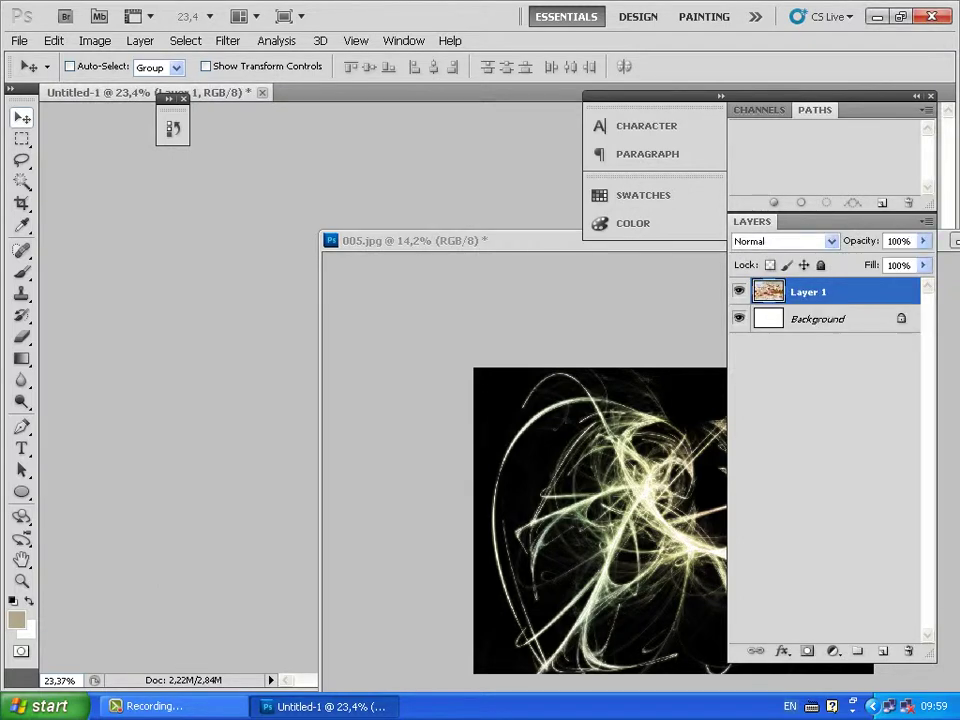
key(ctrl+Tab)
key(ctrl+Tab)
key(ctrl+v)
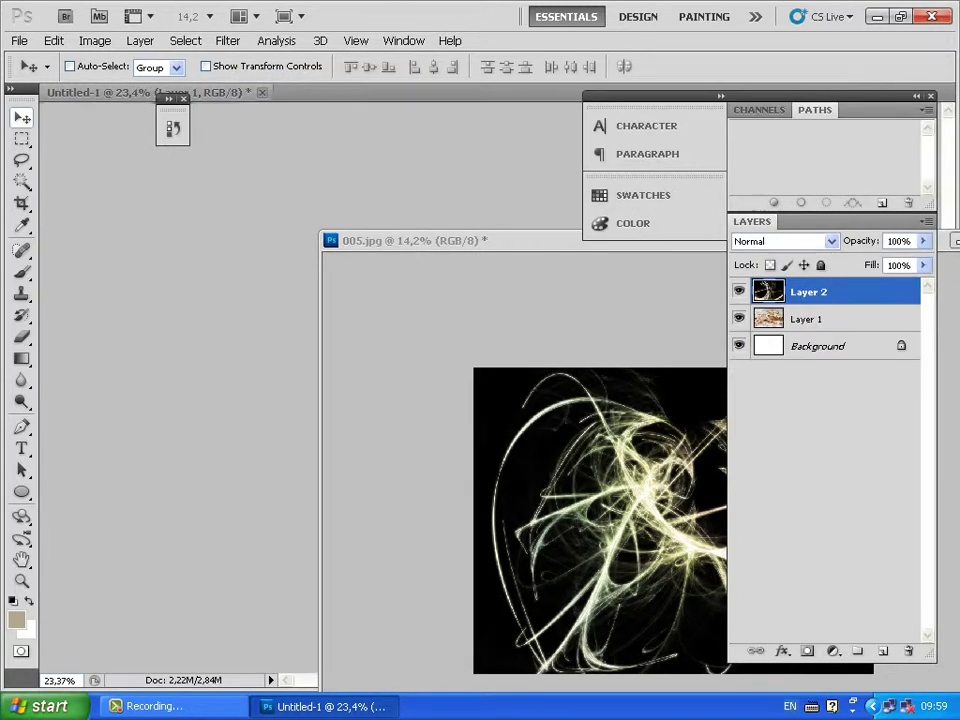
key(ctrl+Tab)
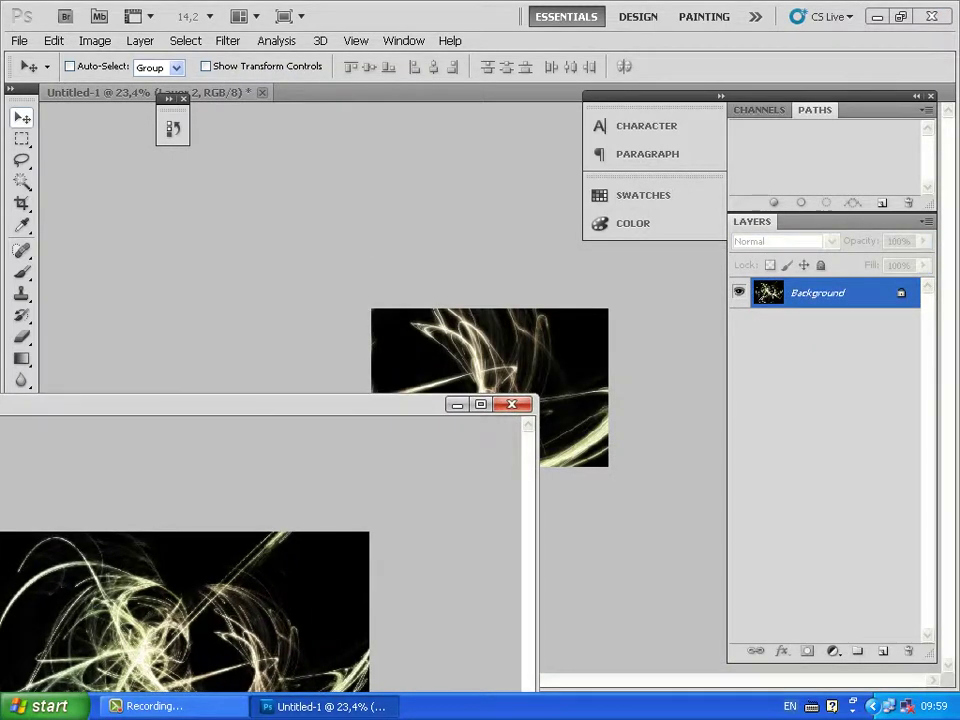
key(ctrl+w)
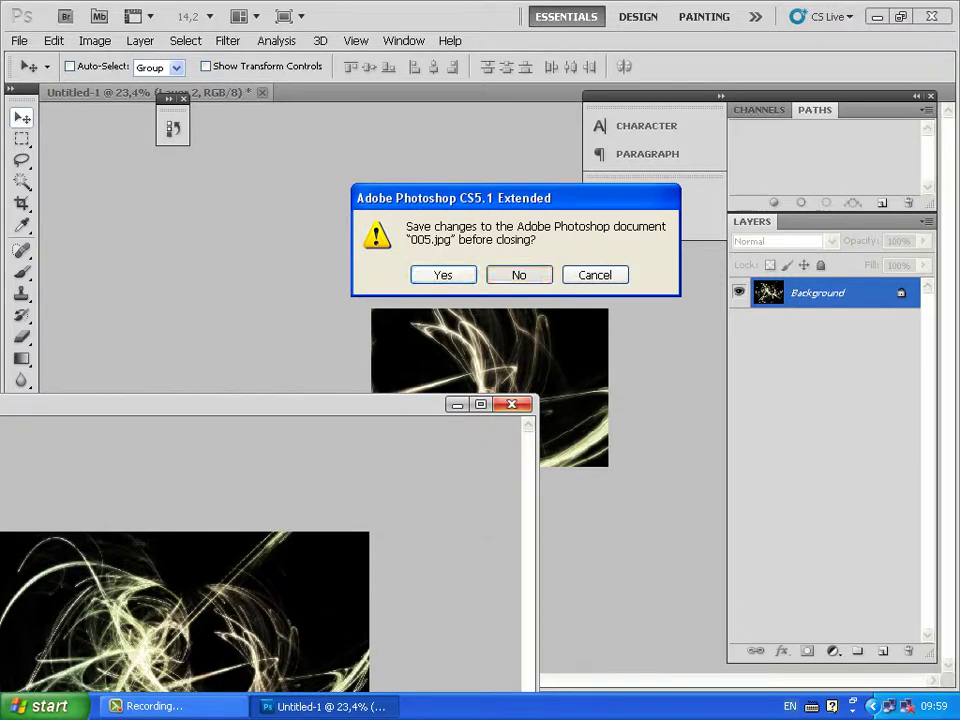
key(n)
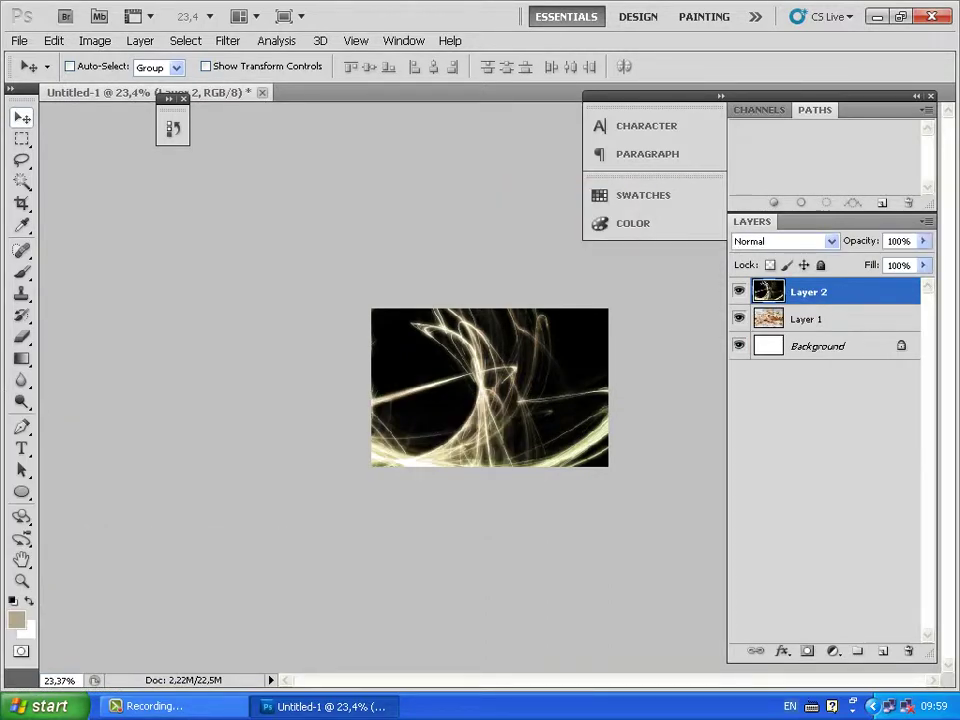
Scale the wisps Layer 2 to fit the canvas edges, then select Layer 1
key(ctrl+t)
scroll(489, 388, down, 2)
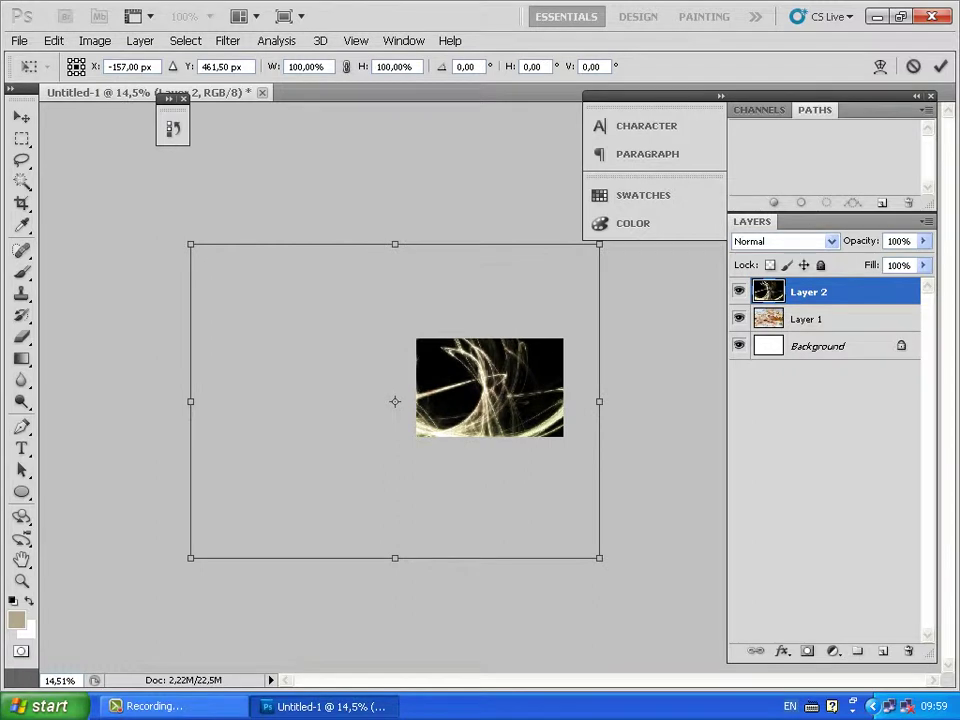
drag(190, 558, 408, 447)
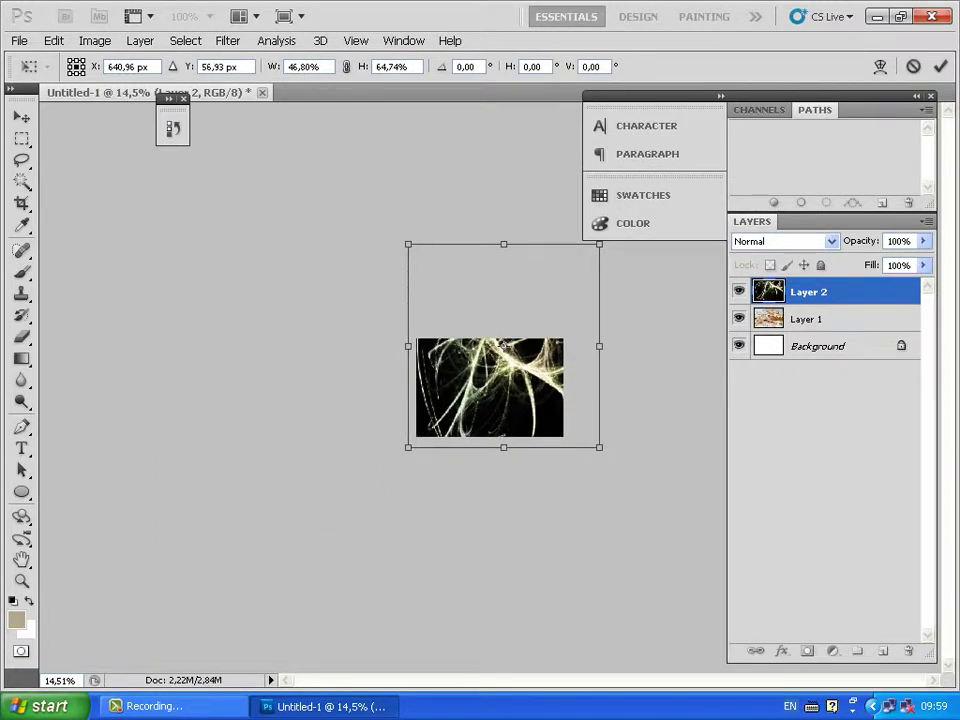
drag(503, 244, 503, 318)
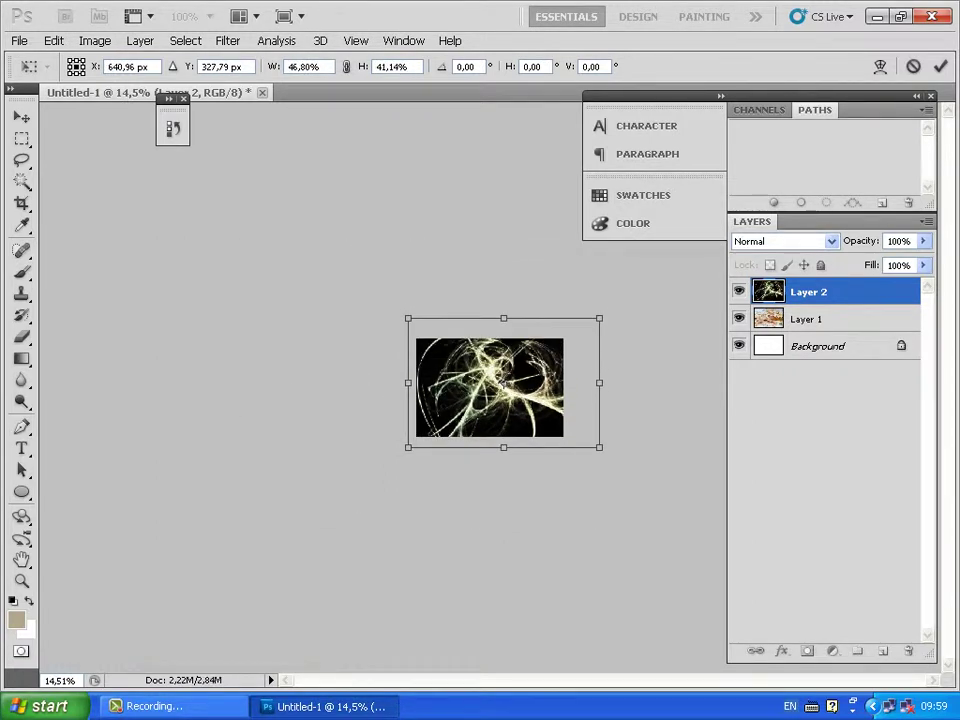
drag(599, 318, 583, 330)
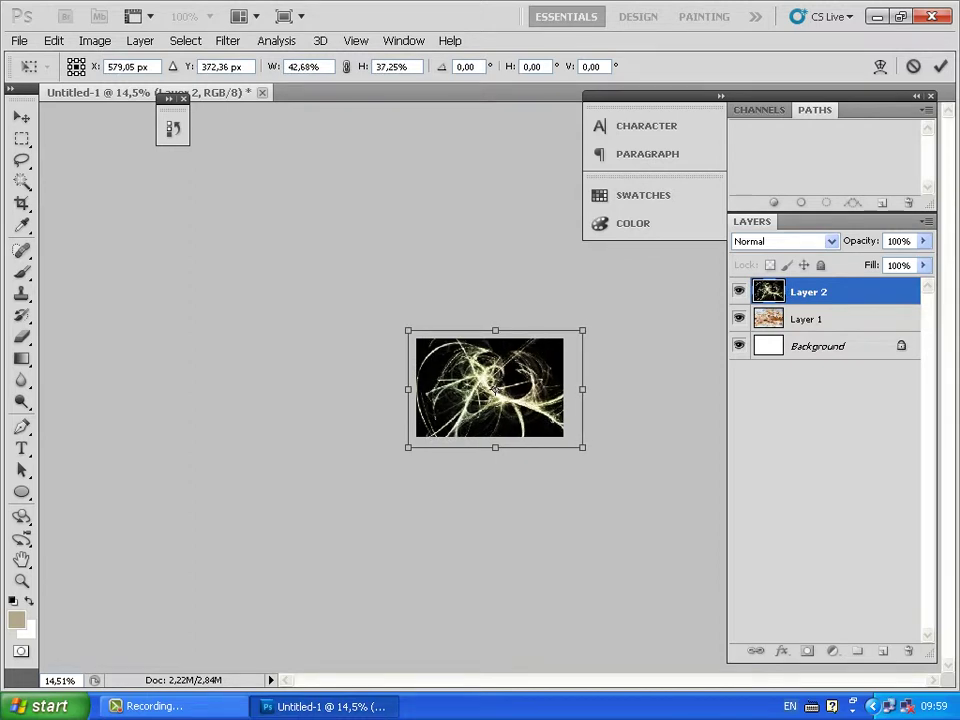
click(940, 66)
click(808, 319)
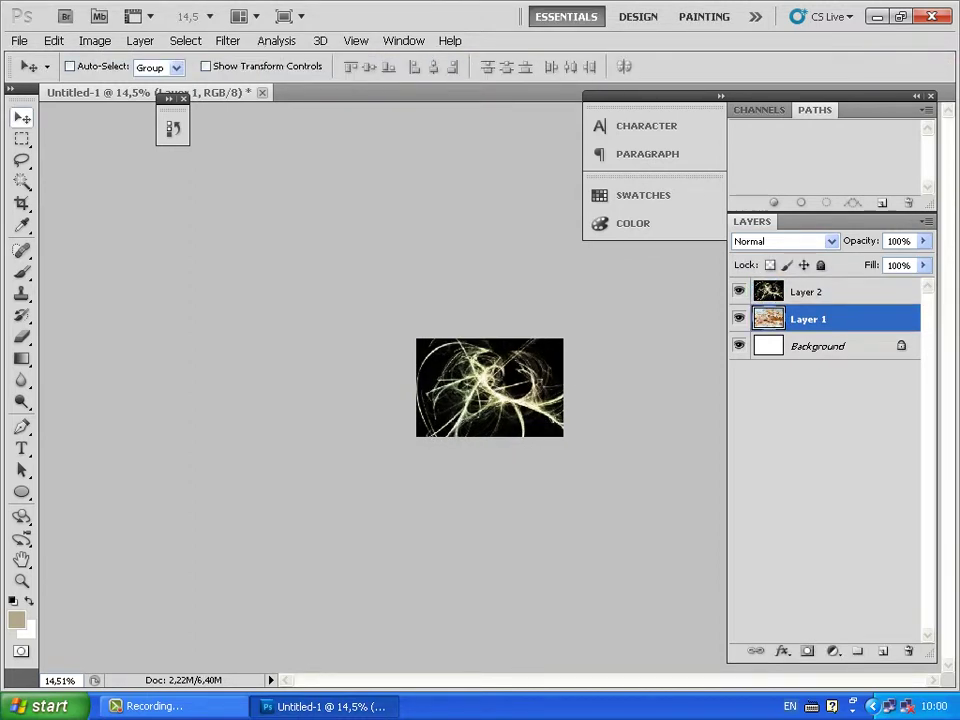
Add a new Layer 3 filled with a bright saturated green
key(ctrl+shift+alt+n)
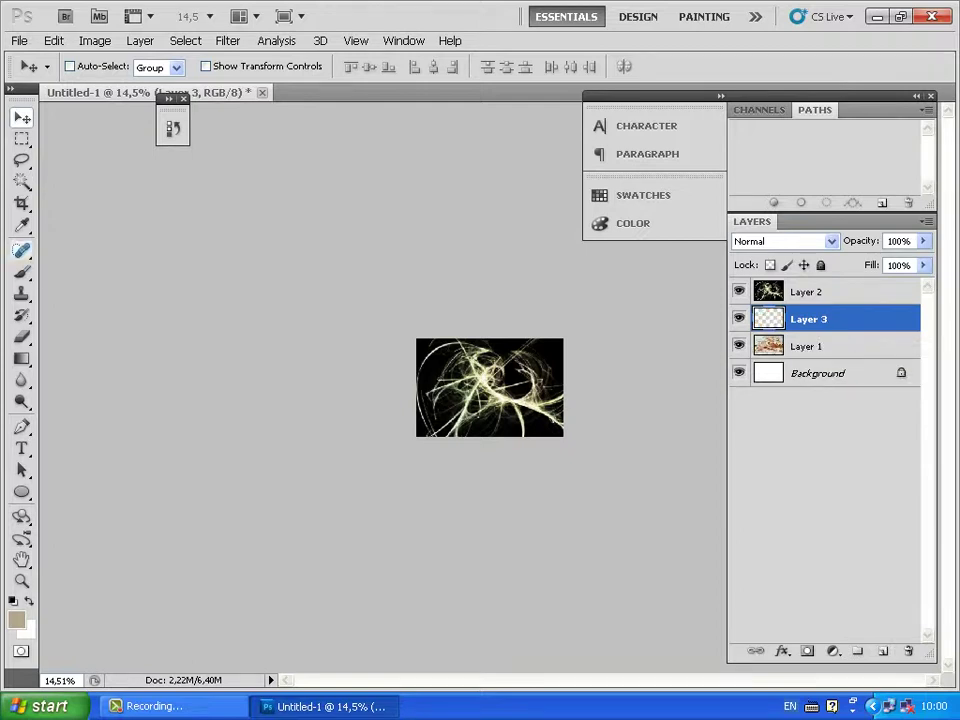
click(16, 619)
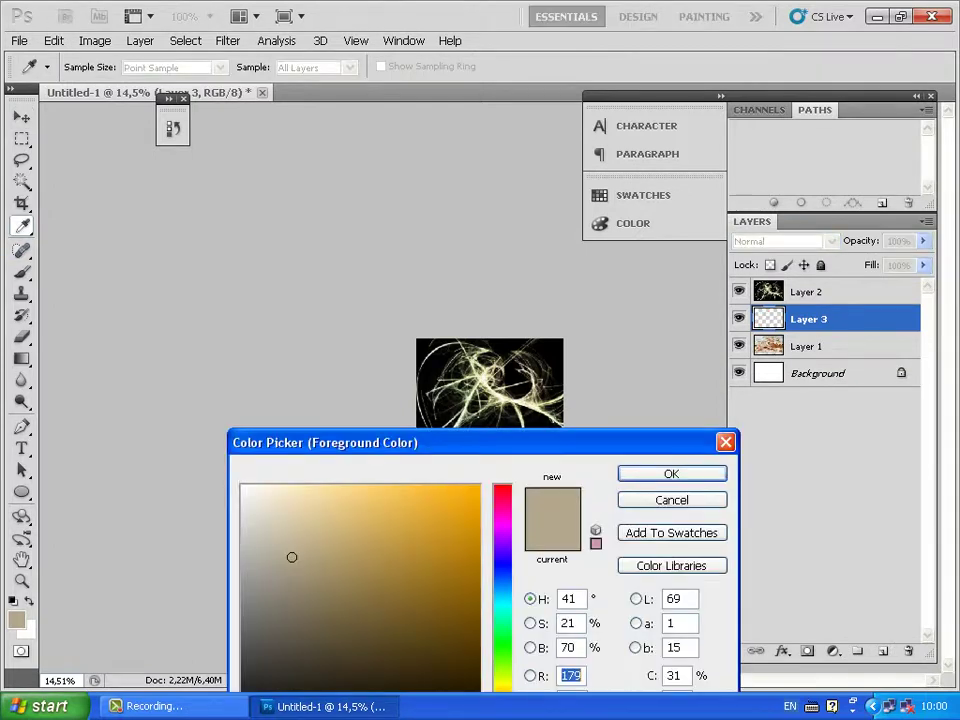
drag(502, 690, 502, 647)
drag(463, 501, 475, 491)
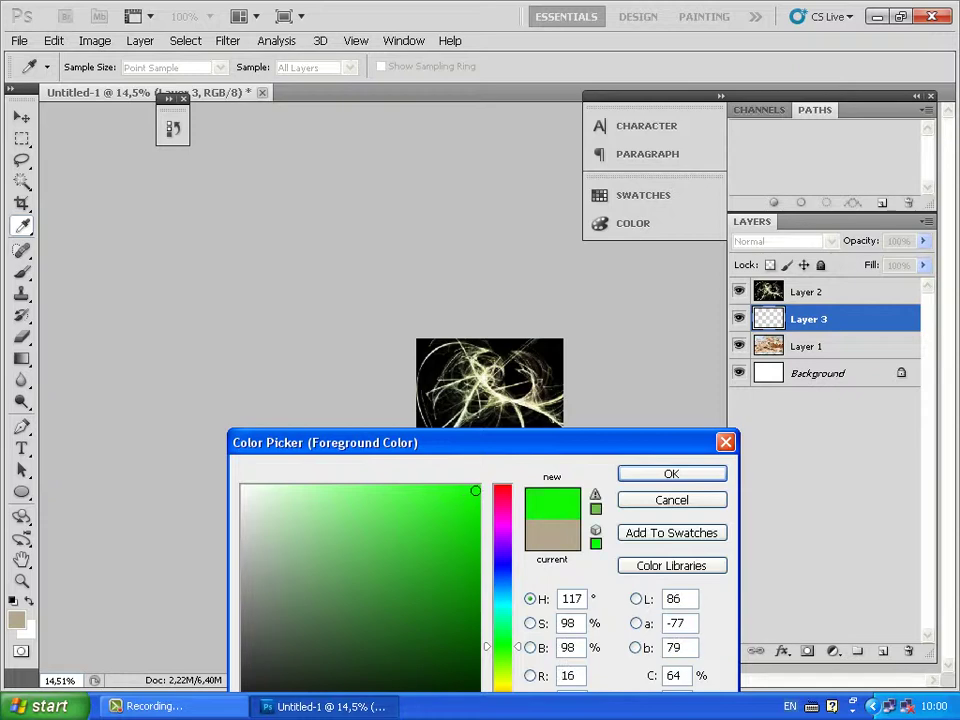
key(Return)
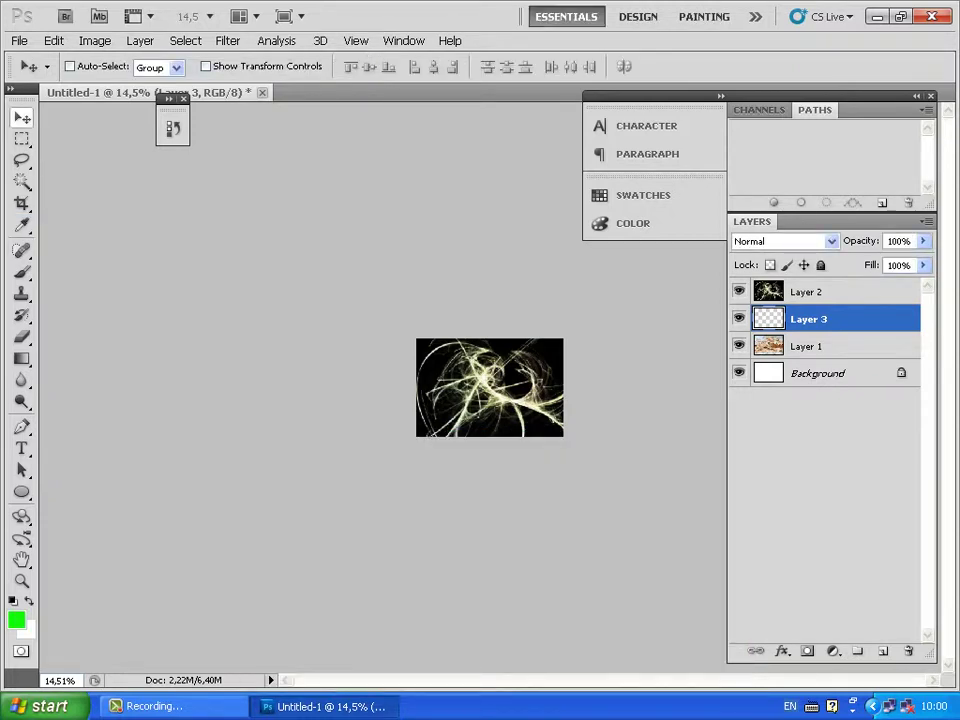
key(ctrl+BackSpace)
key(x)
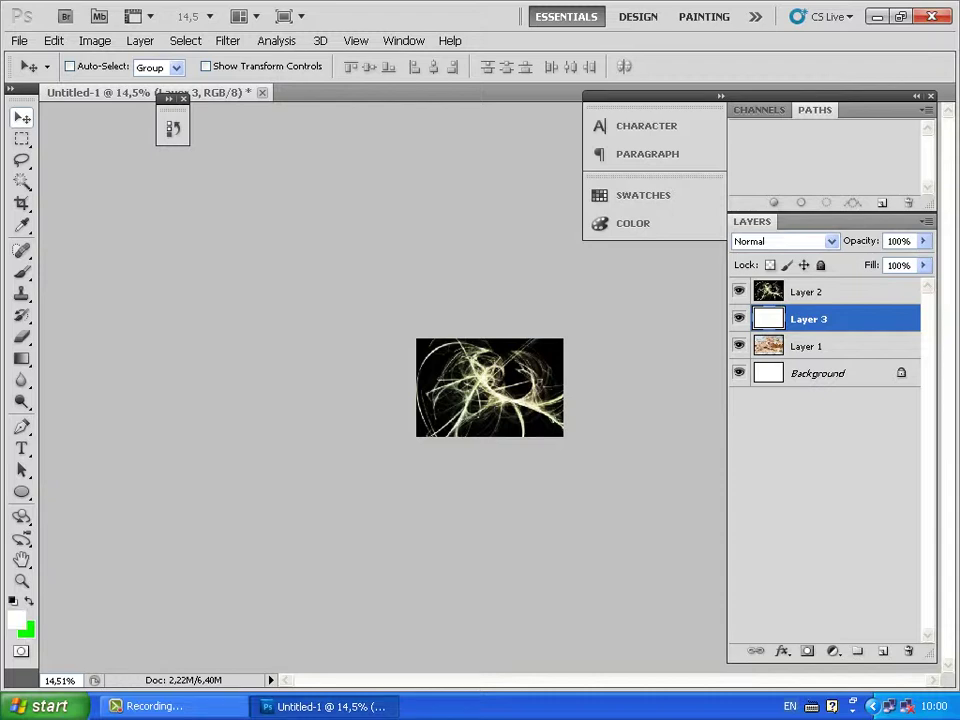
key(ctrl+BackSpace)
Set the green Layer 3 to Multiply blending and move it above Layer 2
click(782, 241)
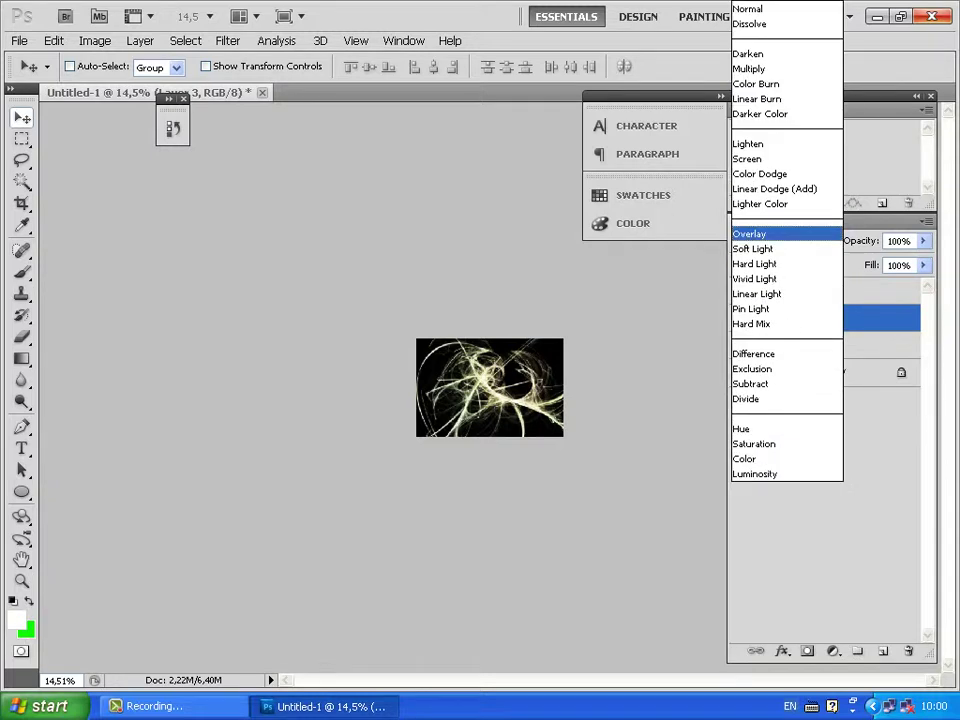
click(771, 246)
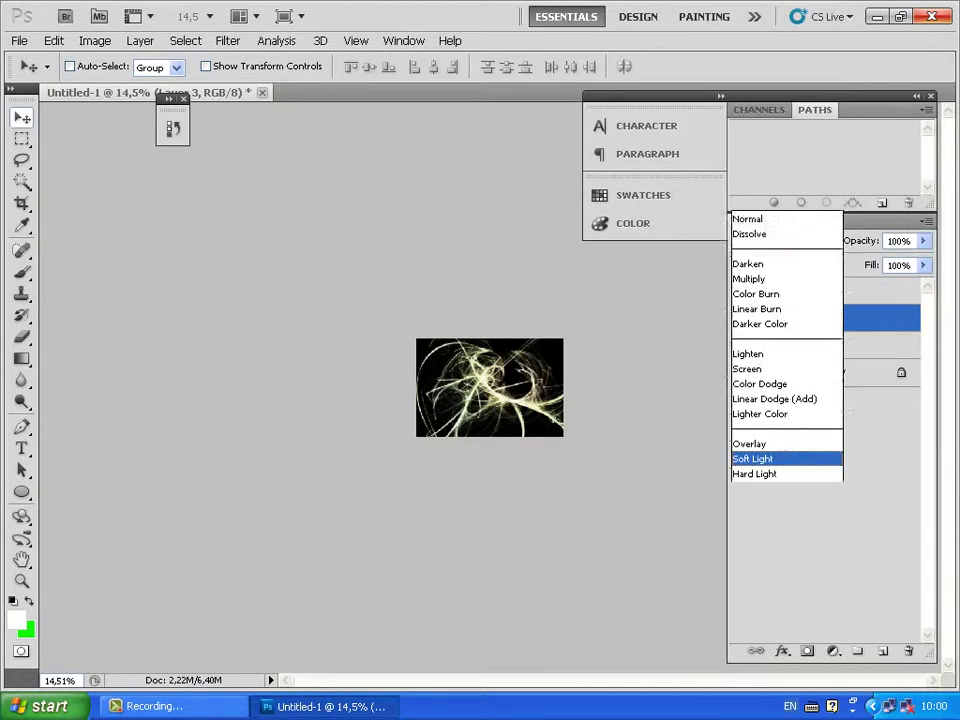
key(Escape)
click(739, 291)
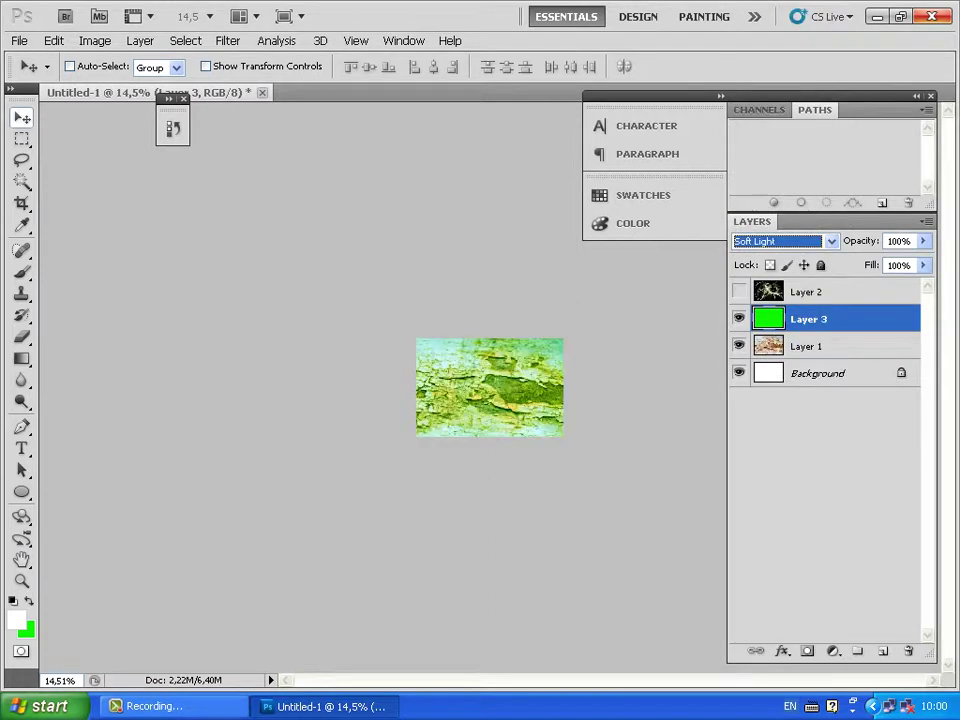
click(782, 241)
click(771, 11)
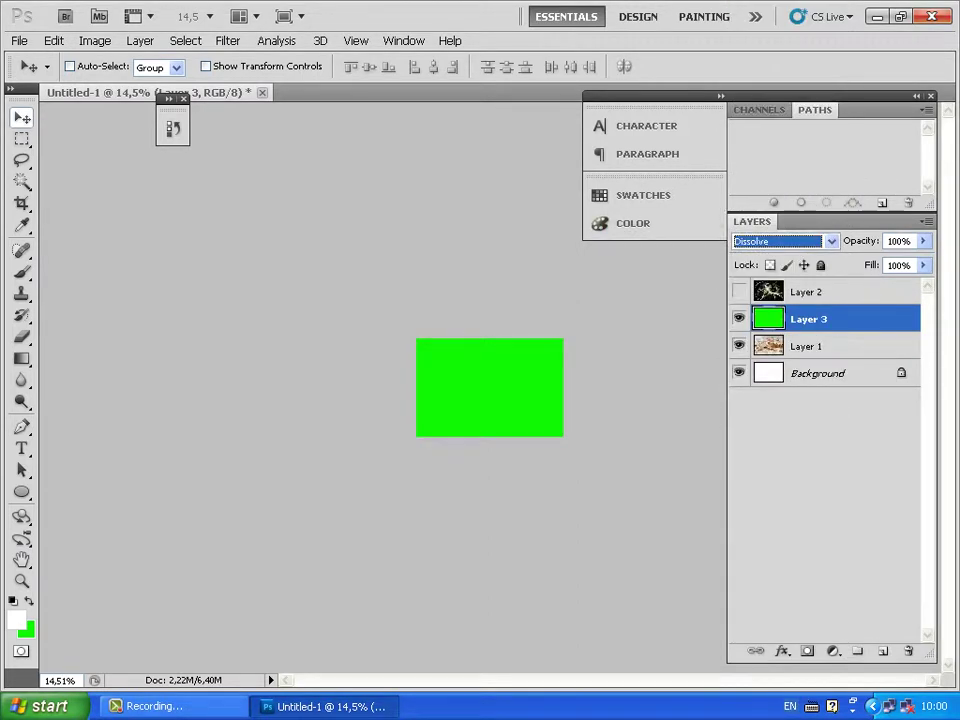
key(Down)
key(Down)
key(Down)
key(Down)
key(Down)
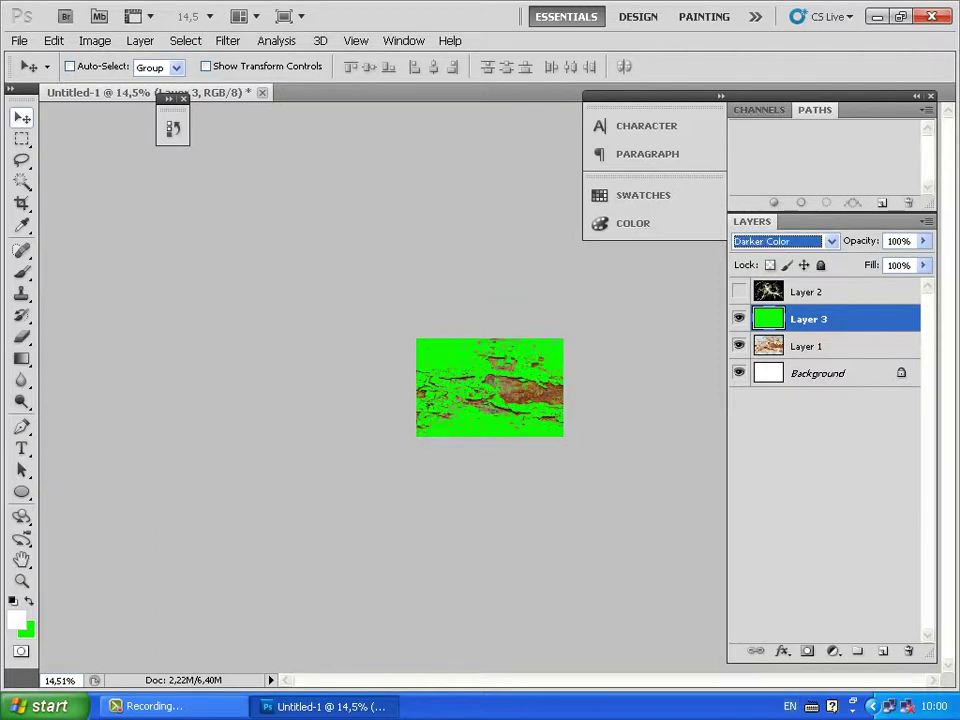
key(Up)
key(Up)
key(Up)
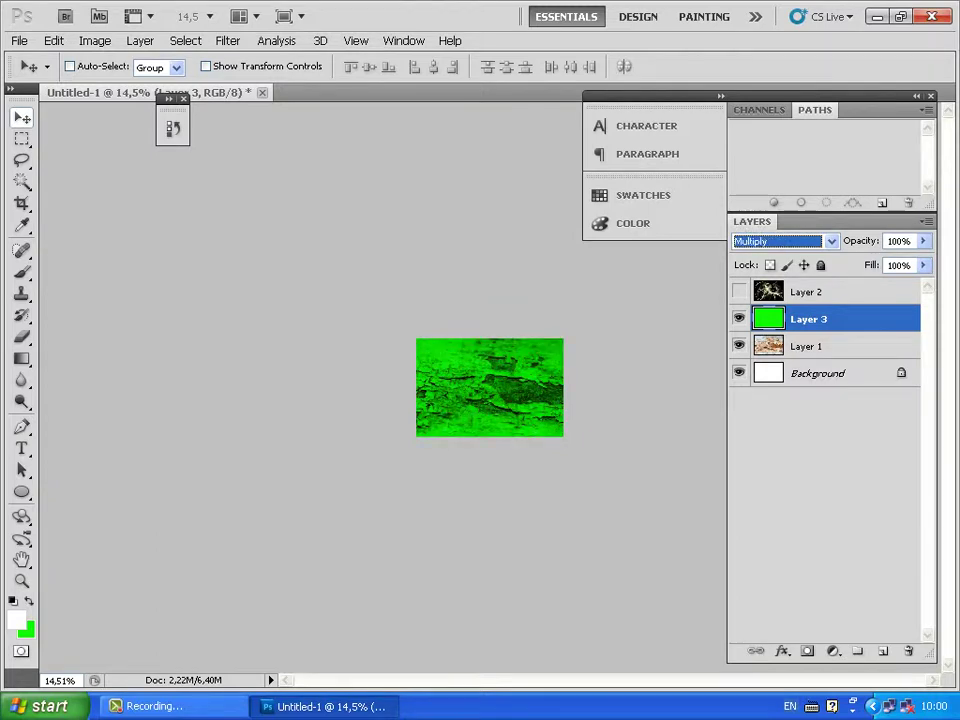
click(739, 291)
drag(808, 318, 808, 285)
Set the wisps Layer 2 blend mode to Overlay
click(808, 318)
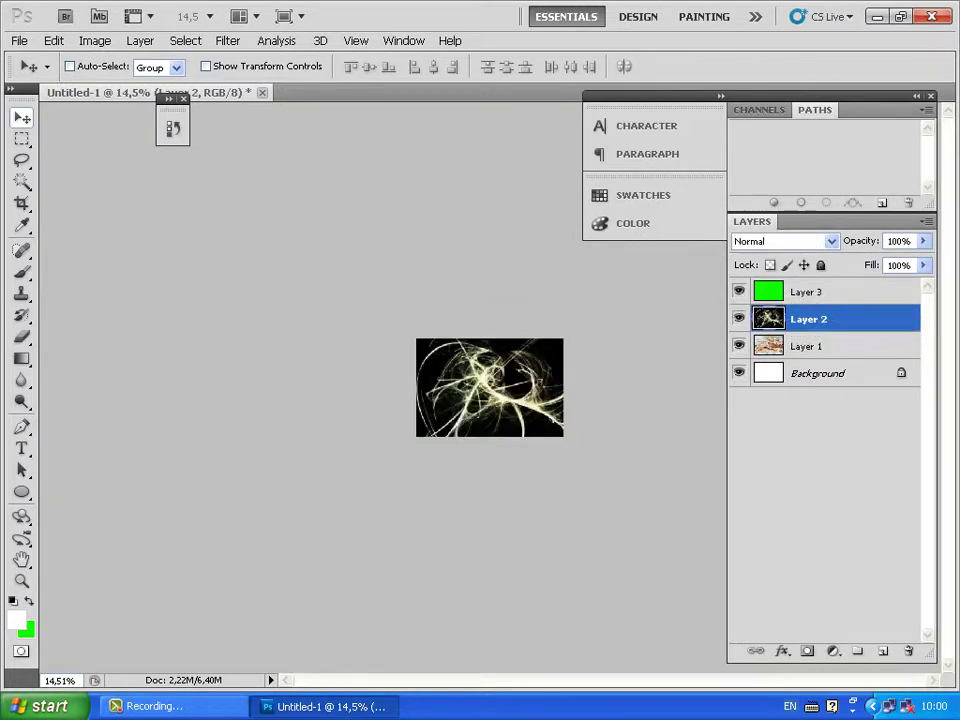
right_click(800, 314)
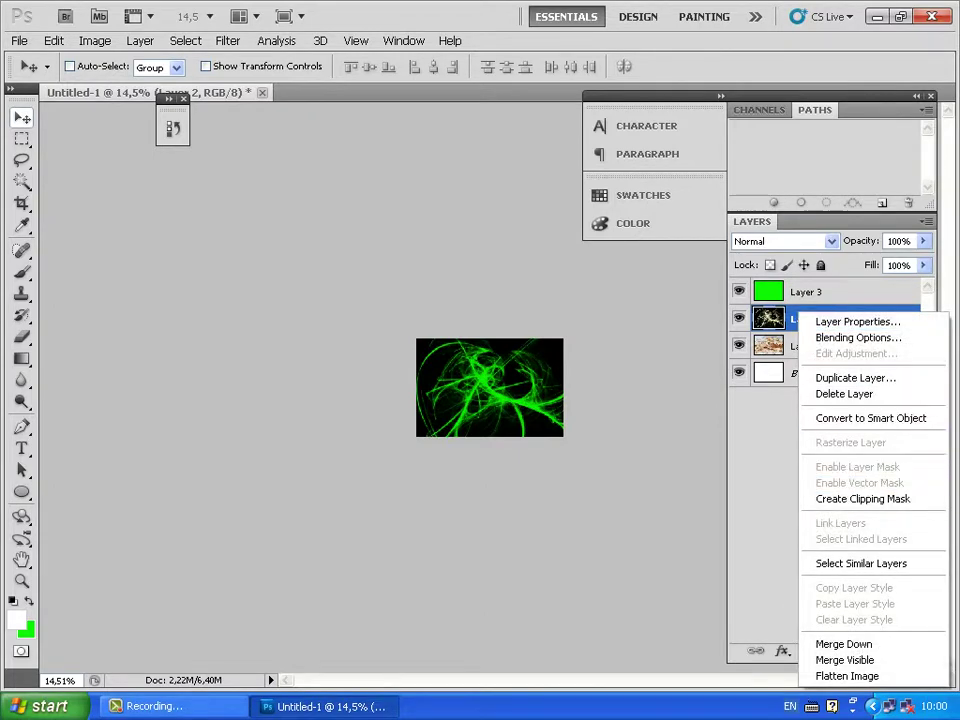
key(Escape)
click(783, 241)
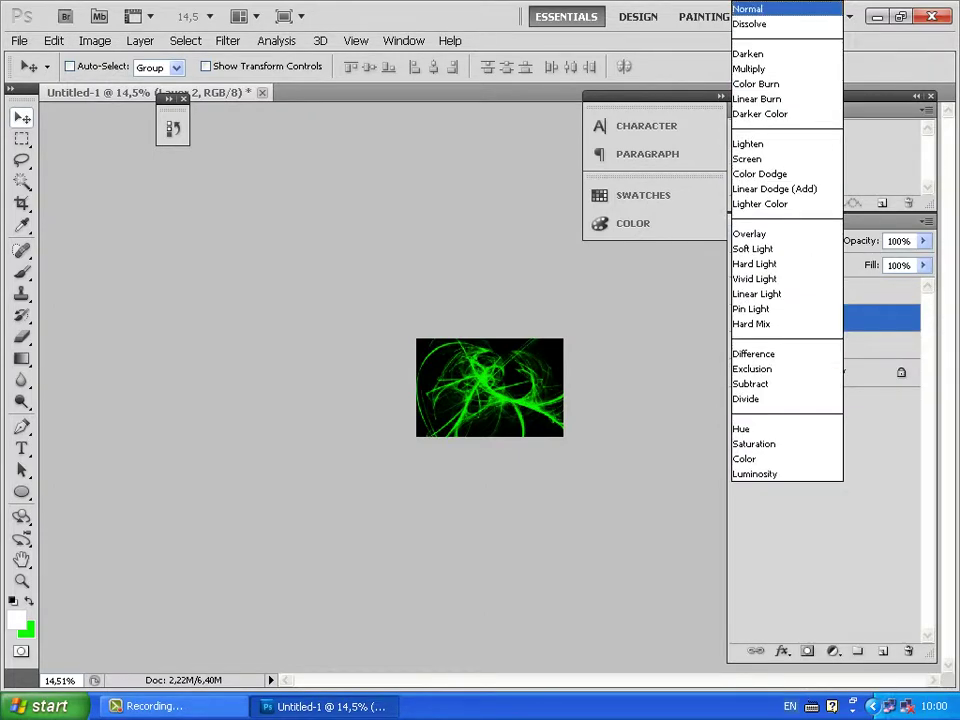
key(Down)
key(Down)
key(Down)
key(Down)
key(Down)
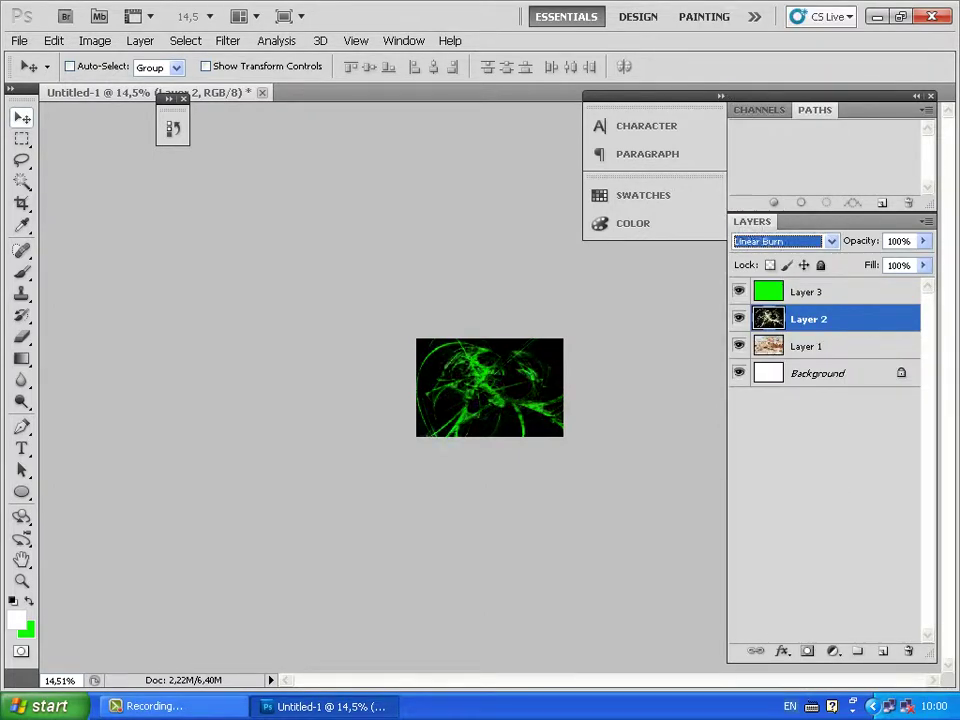
key(Down)
key(Down)
key(Down)
key(Down)
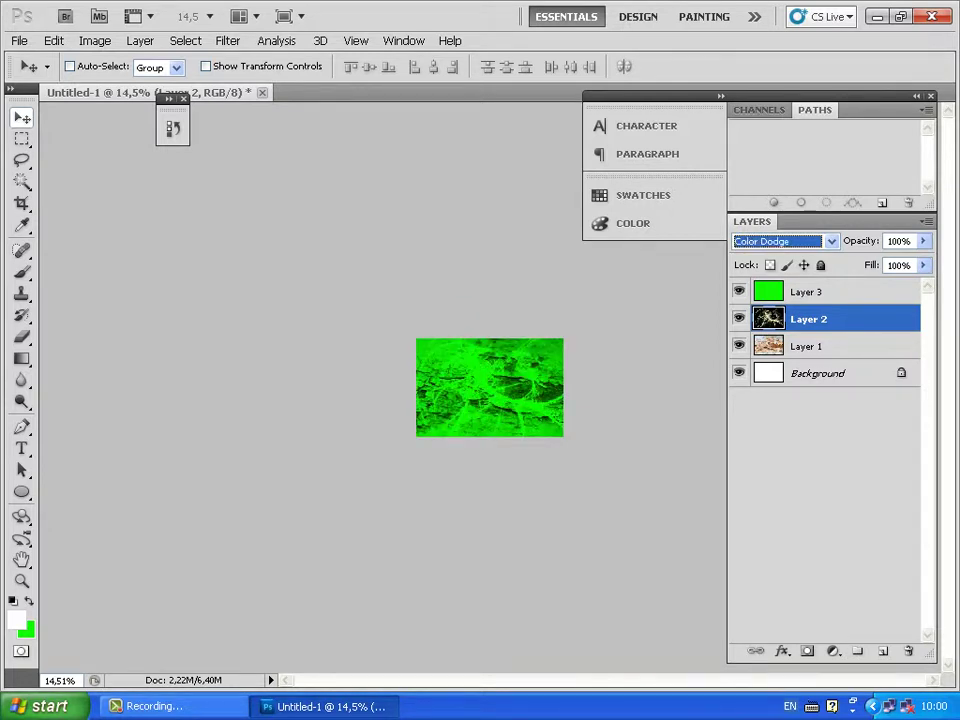
key(Down)
key(Down)
key(Down)
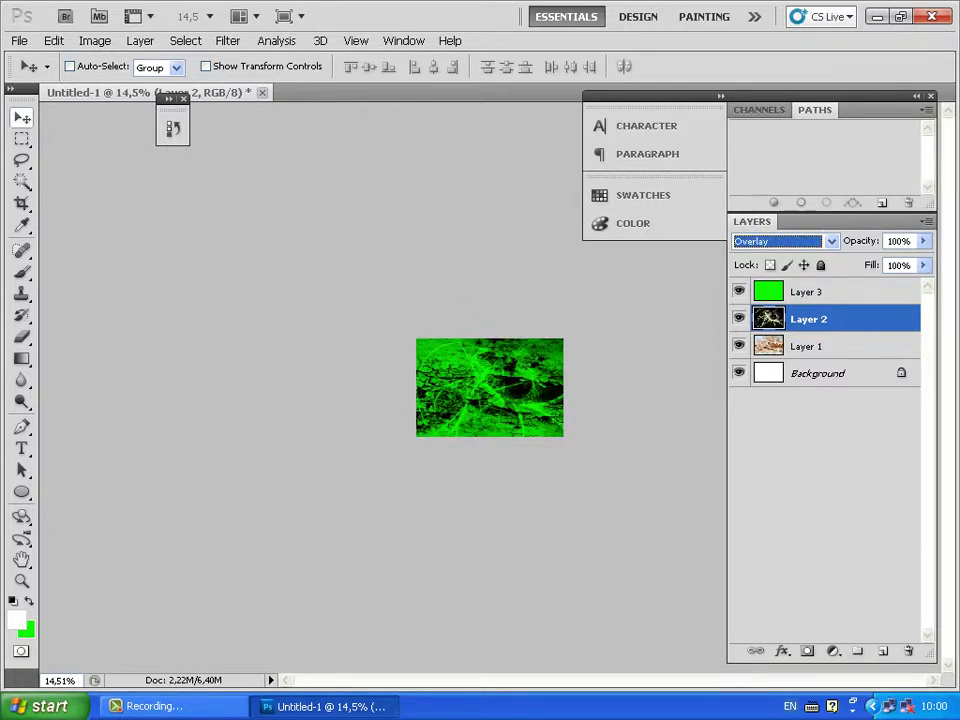
key(Return)
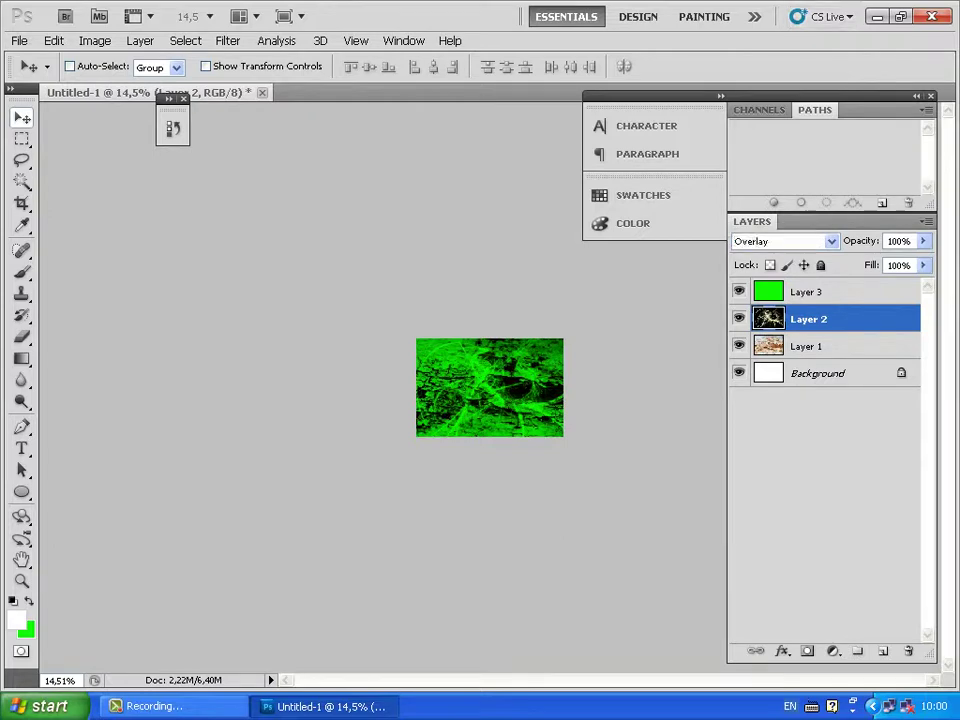
Reorder the layers so the green Layer 3 stays at the top
key(alt+bracketright)
key(ctrl+bracketleft)
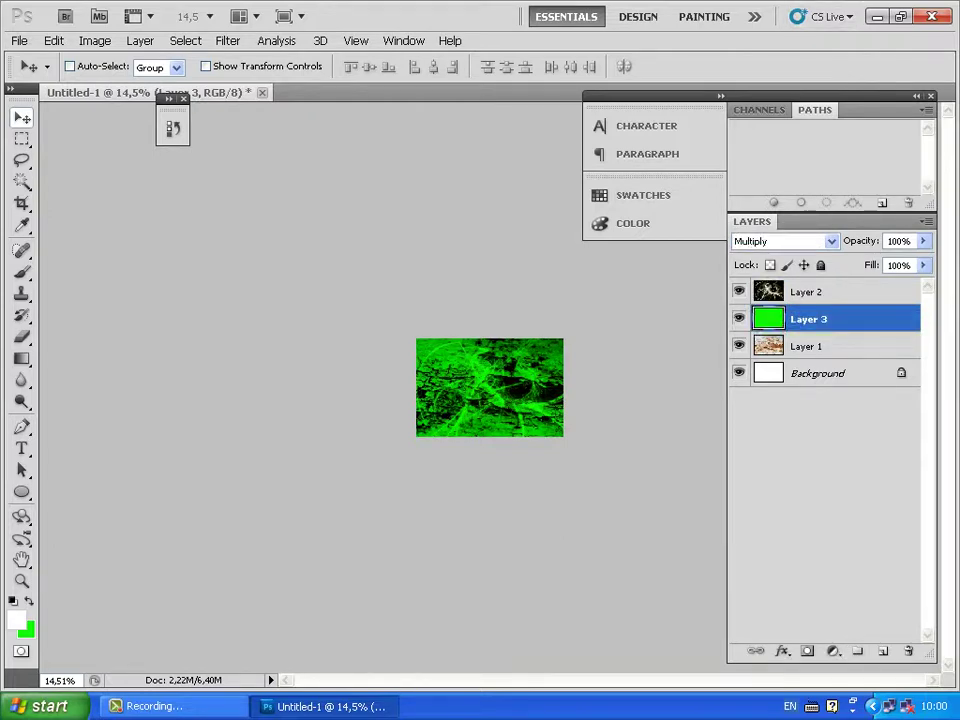
key(ctrl+bracketright)
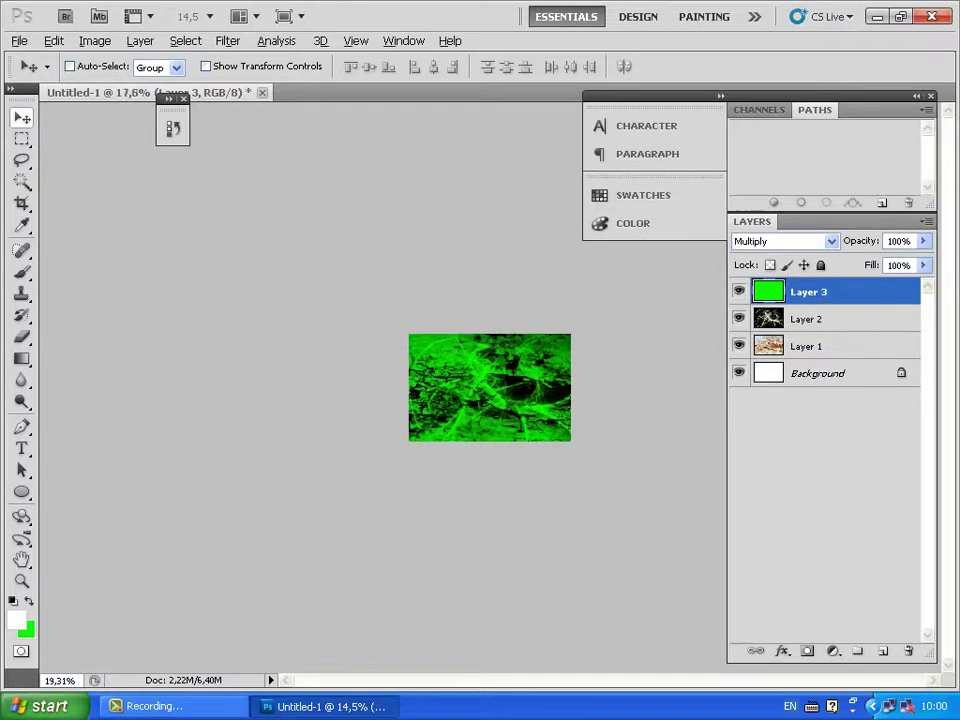
Type ANDREI as a text layer and move it to the centre of the canvas
scroll(490, 387, up, 4)
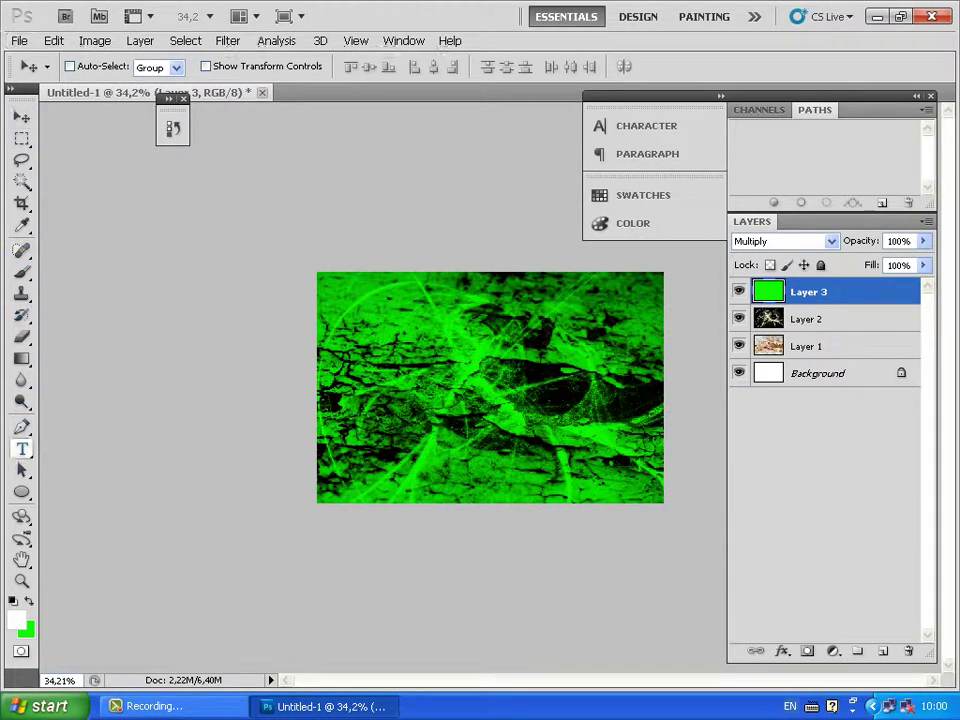
click(21, 449)
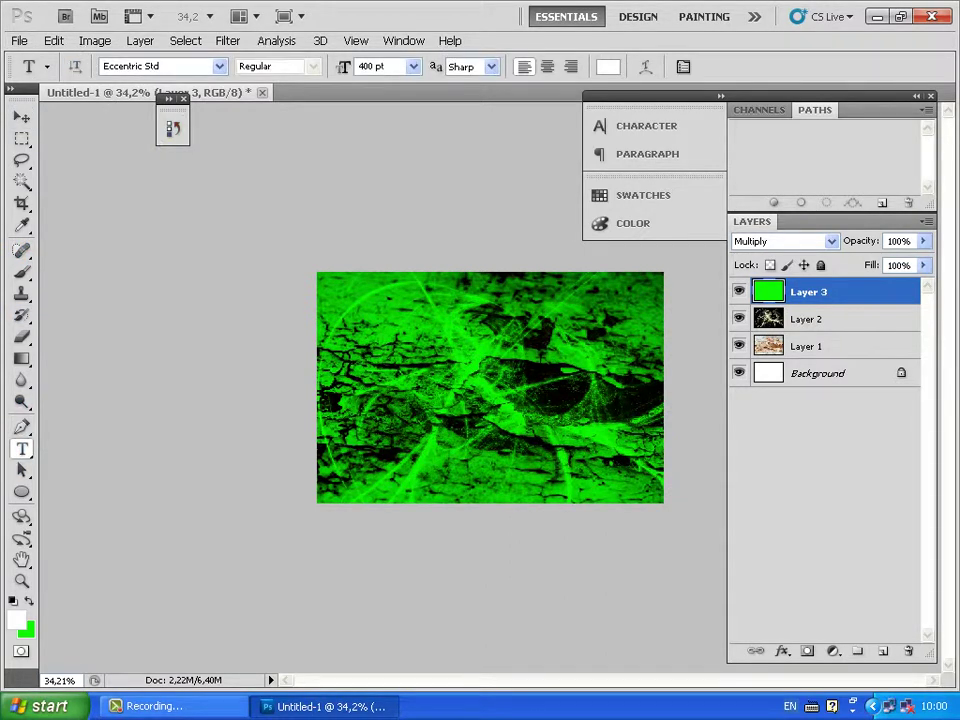
click(362, 355)
text(A)
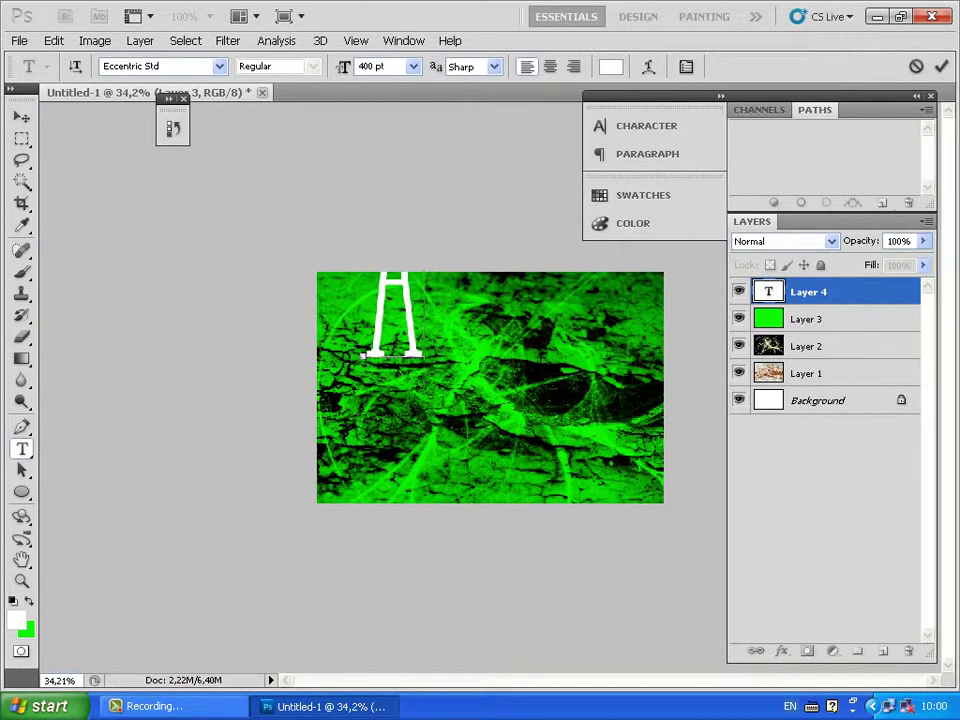
text(NDREI)
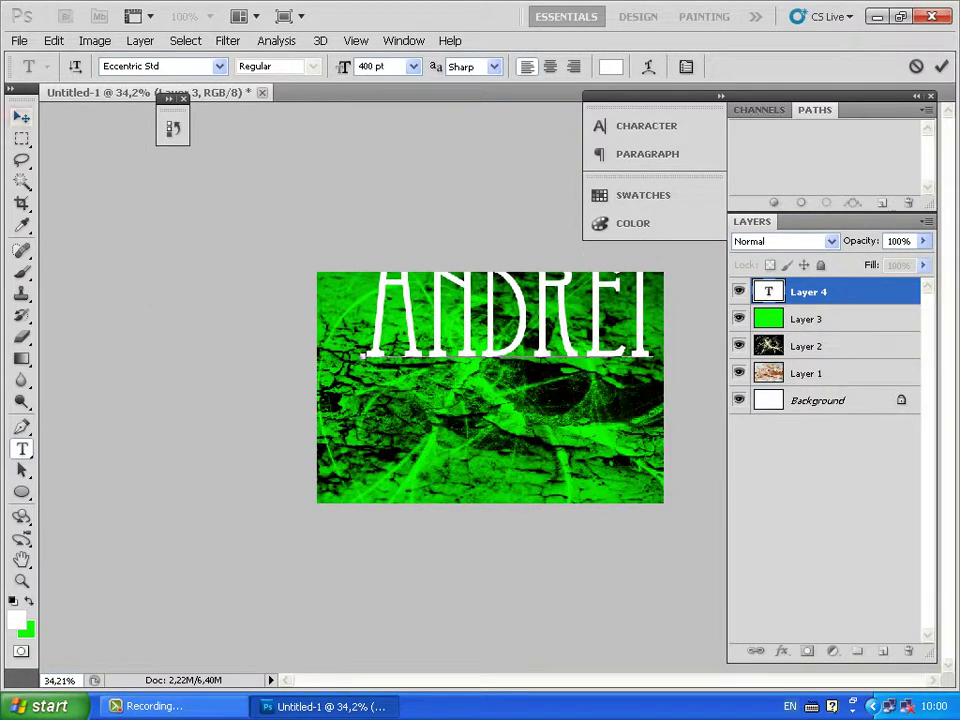
click(21, 117)
drag(510, 315, 480, 378)
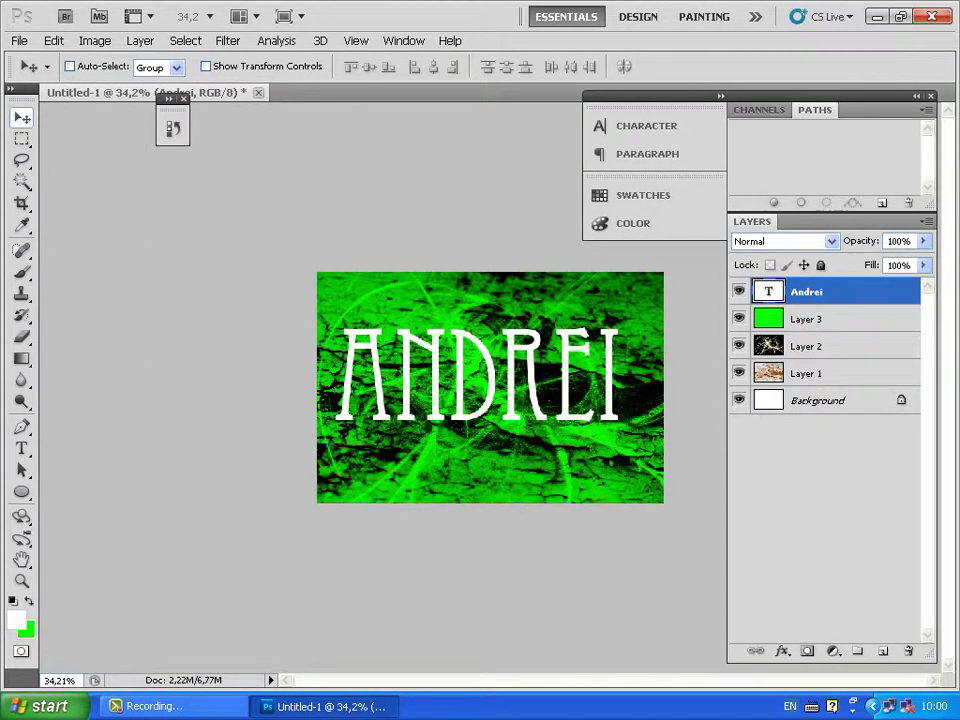
Merge the visible green texture layers into one, after undoing an accidental flatten
click(808, 319)
right_click(808, 319)
click(746, 690)
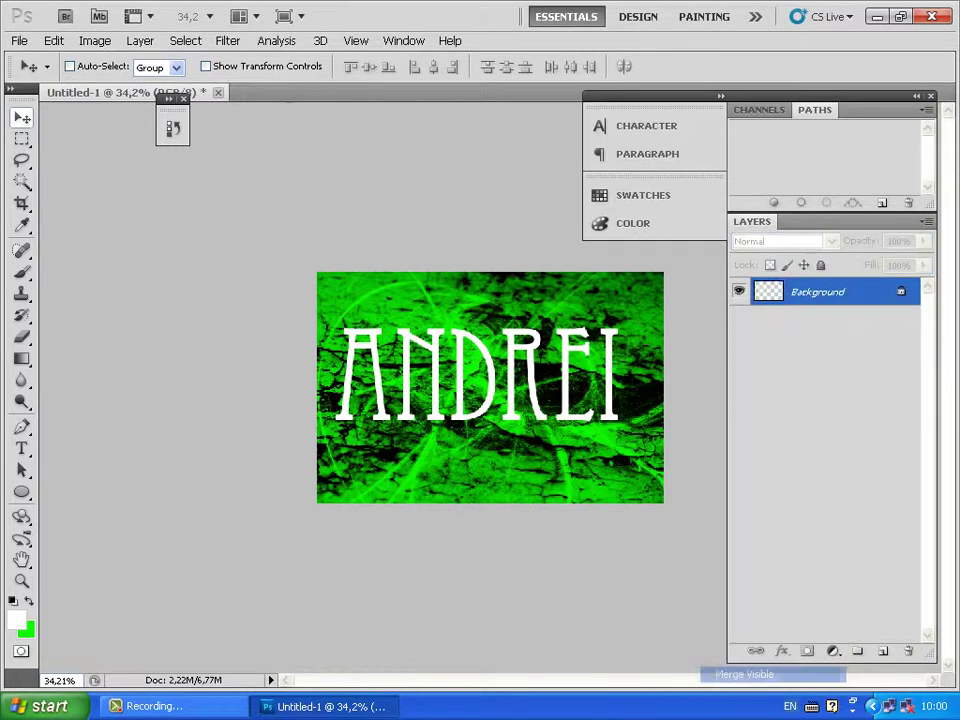
click(172, 128)
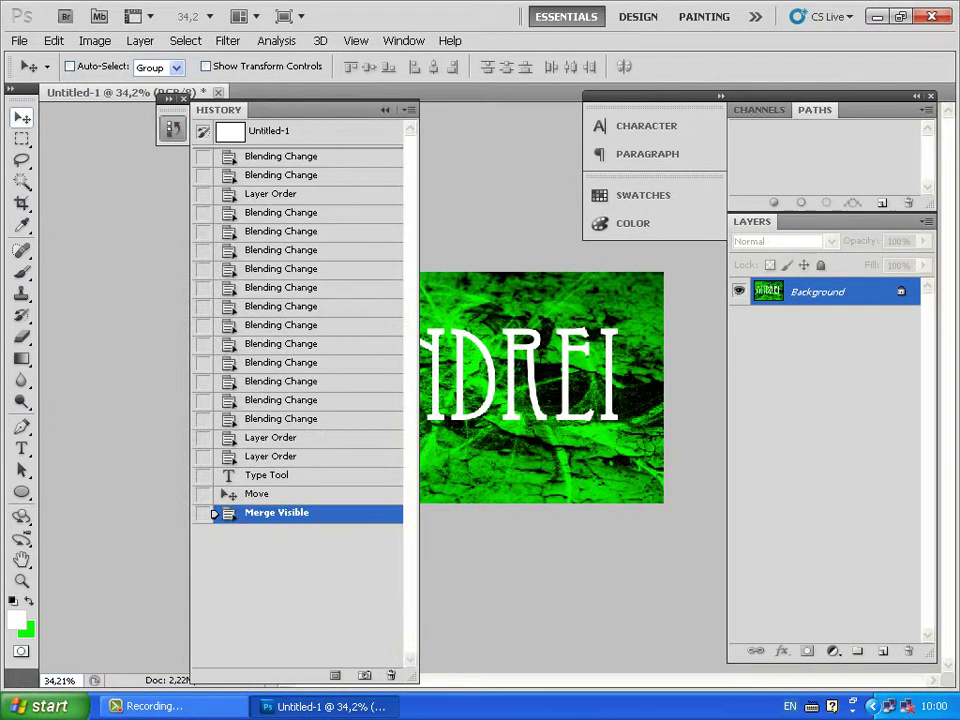
click(213, 494)
click(172, 128)
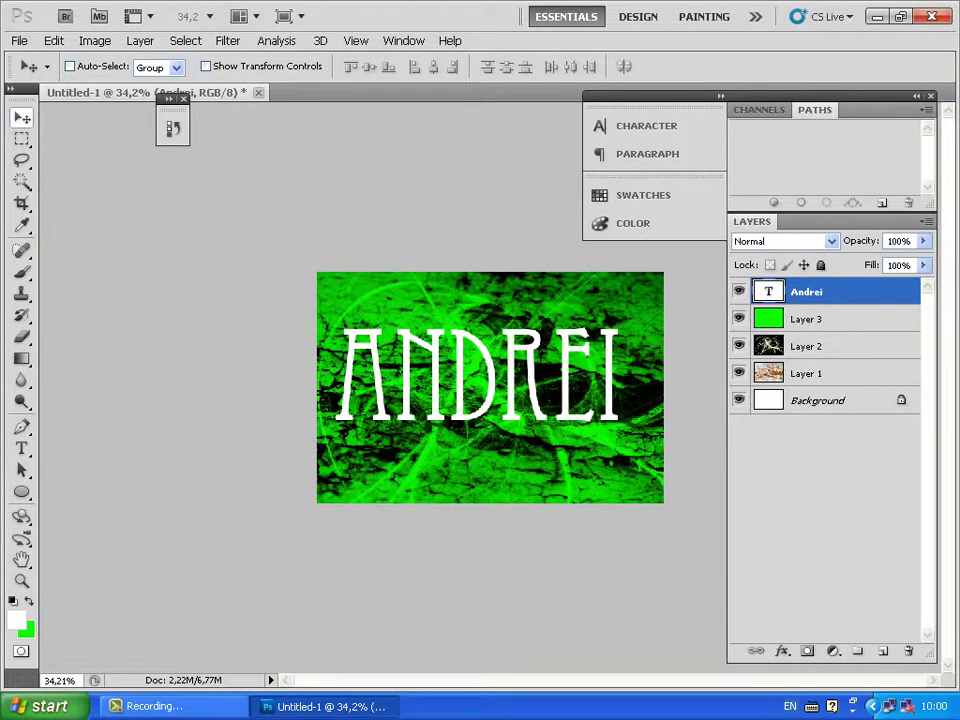
right_click(814, 319)
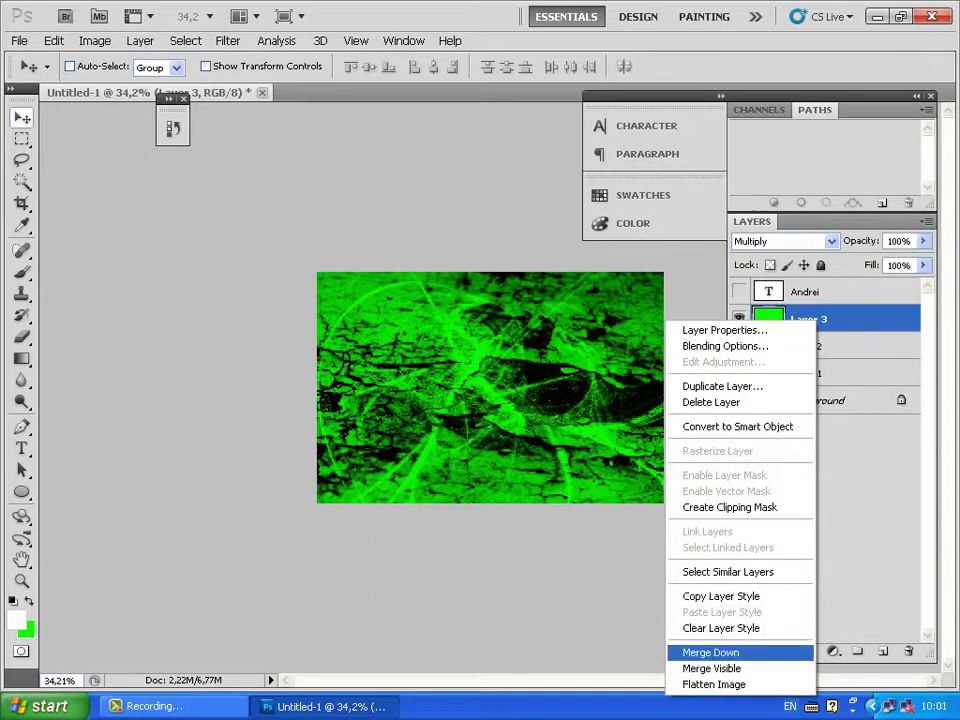
click(712, 668)
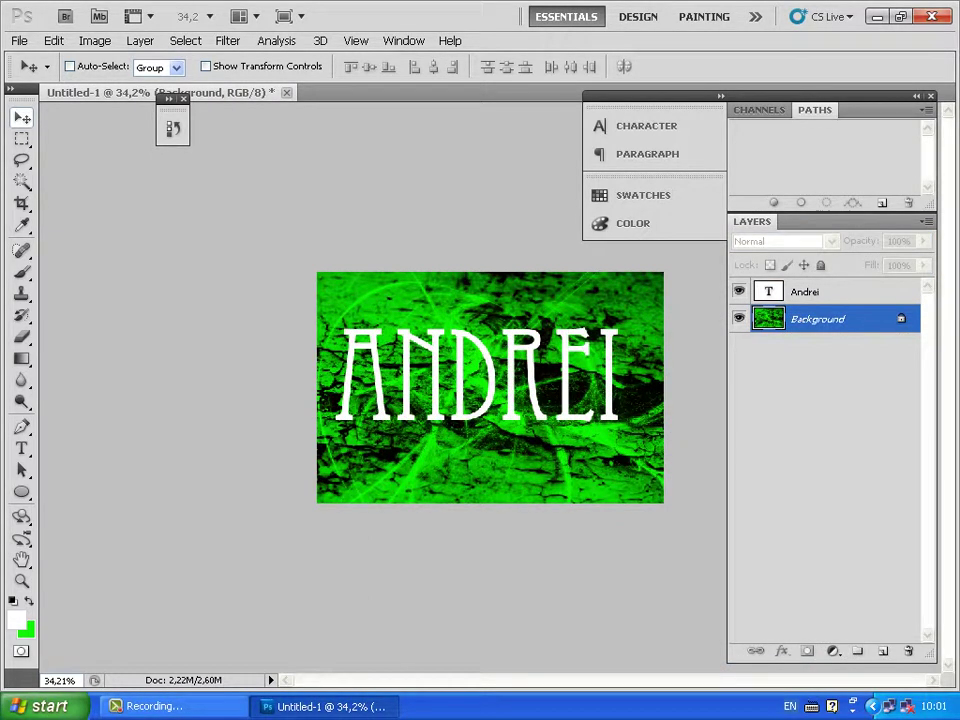
Nudge the ANDREI text right and convert the locked Background into Layer 0
key(Delete)
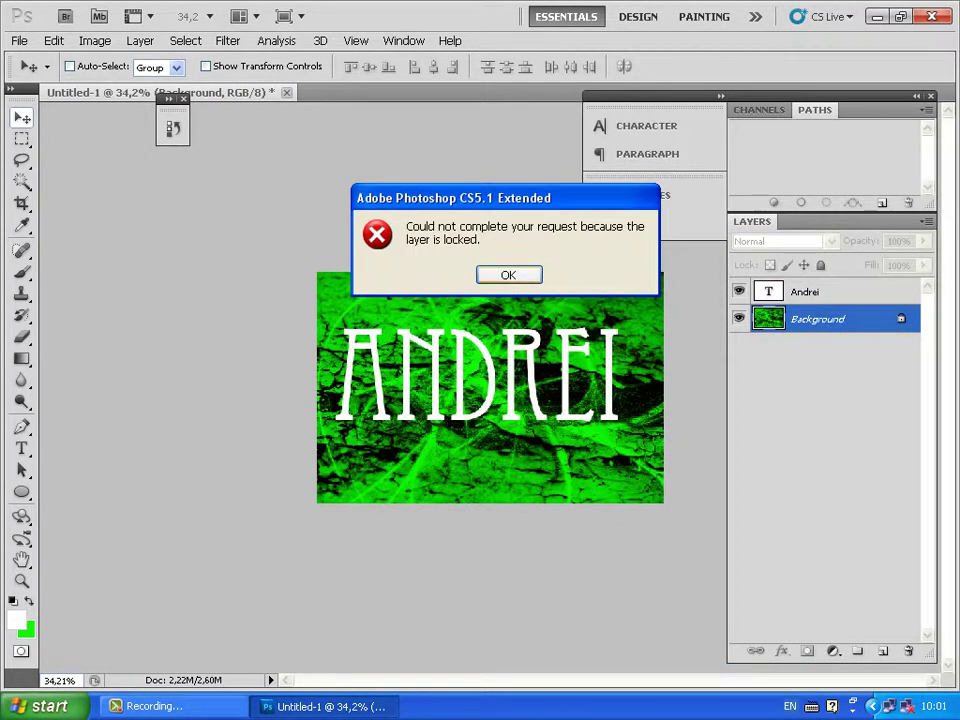
key(Return)
key(alt+bracketright)
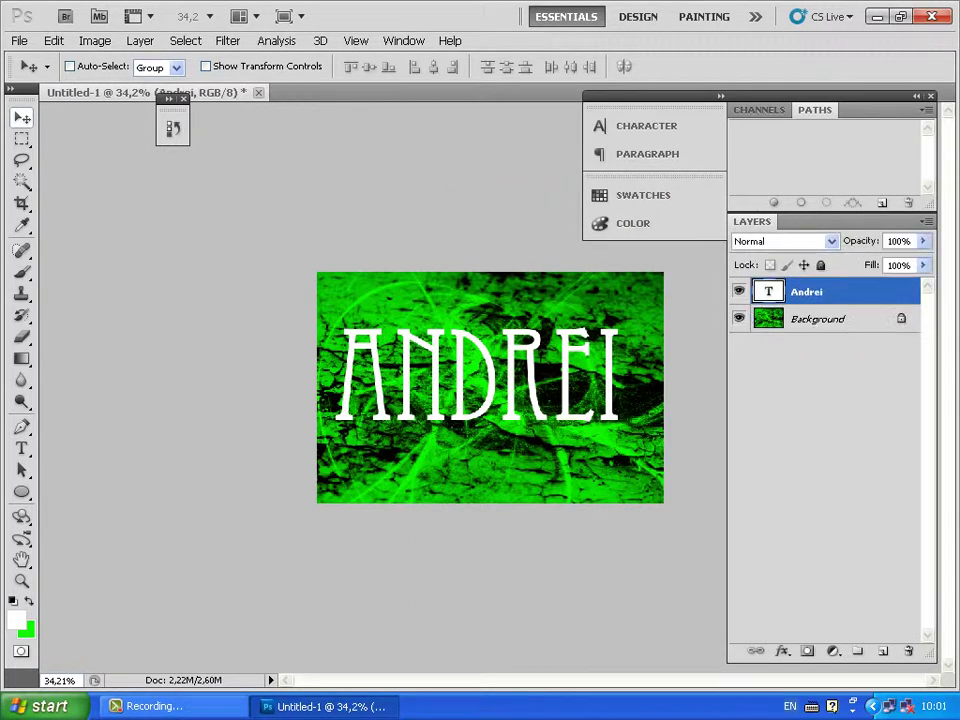
key(shift+Right)
key(shift+Right)
key(shift+Right)
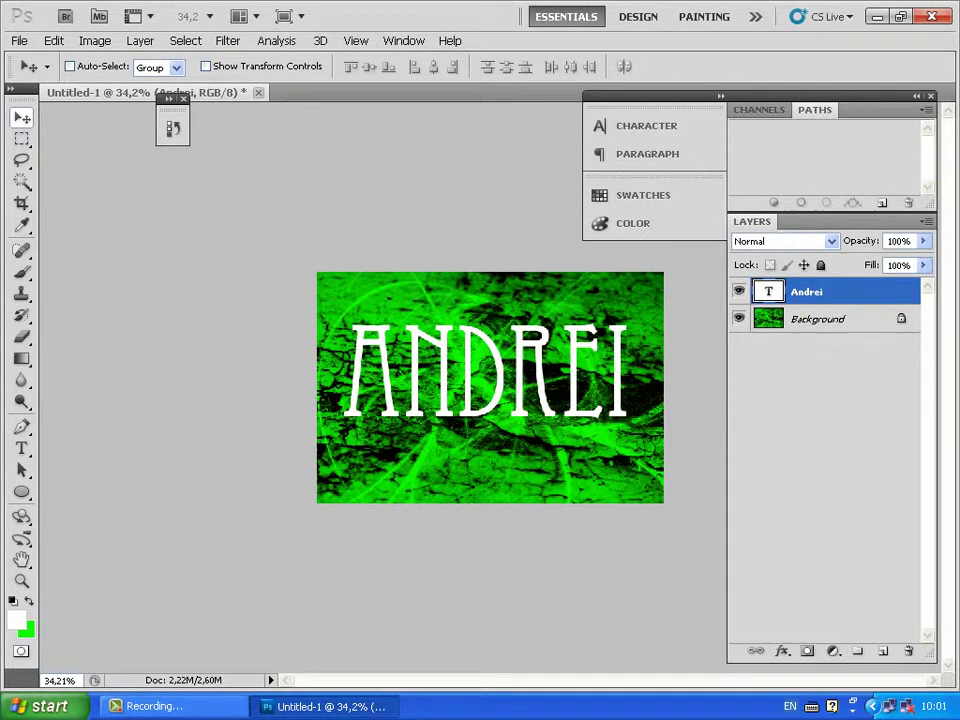
right_click(820, 322)
click(740, 336)
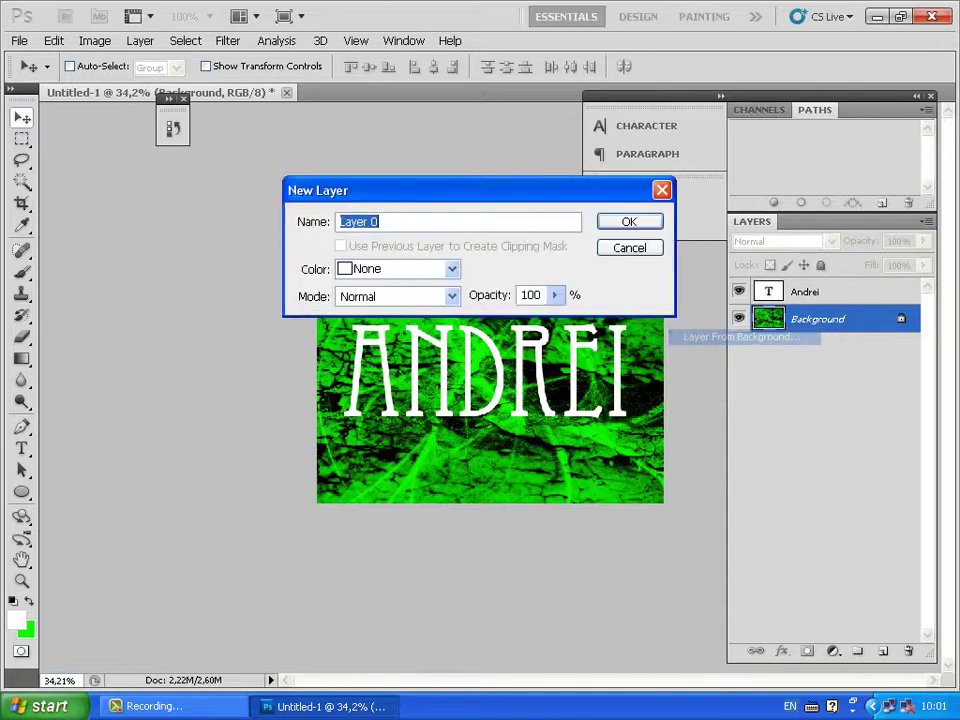
key(Return)
Load a selection of the ANDREI letters from the Andrei text layer
key(alt+bracketright)
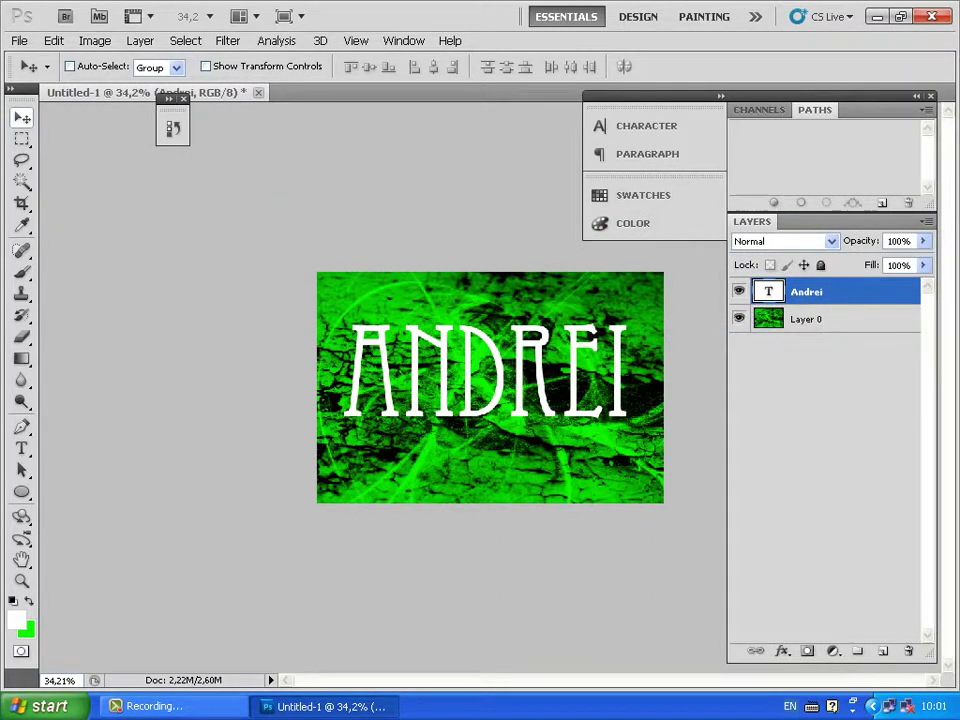
right_click(763, 288)
click(600, 347)
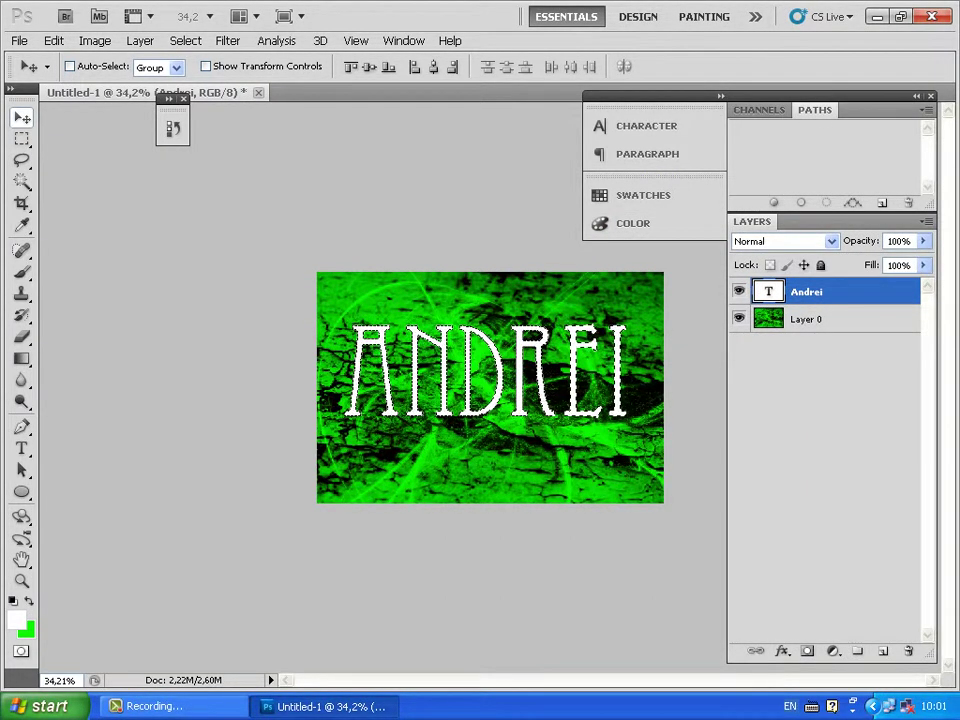
Invert the selection on Layer 0 and delete the texture outside the letters
key(alt+bracketleft)
click(185, 40)
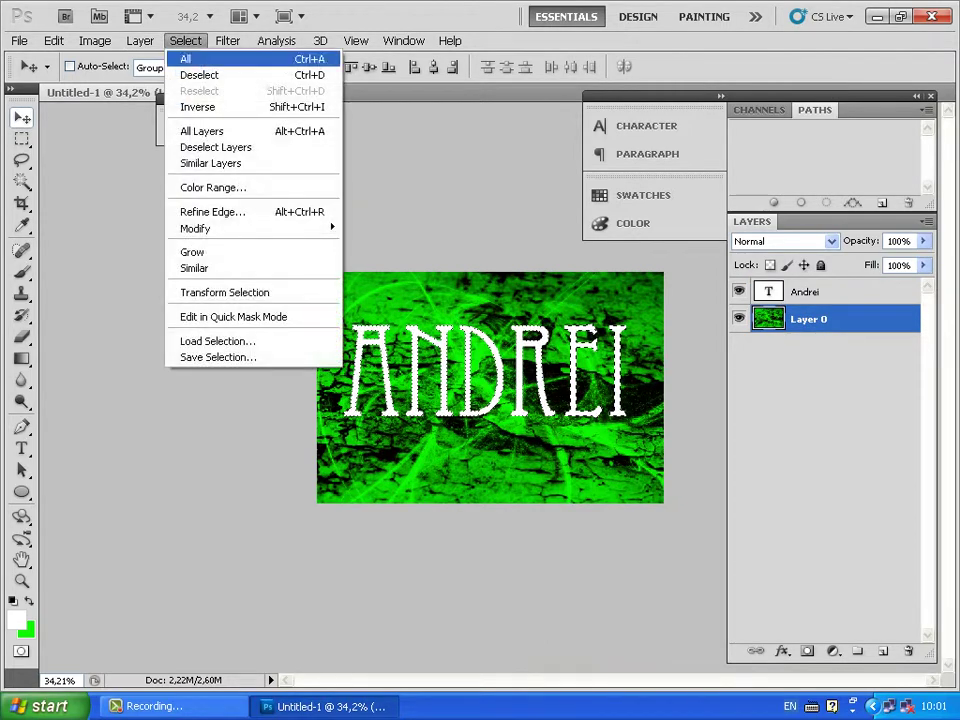
click(197, 106)
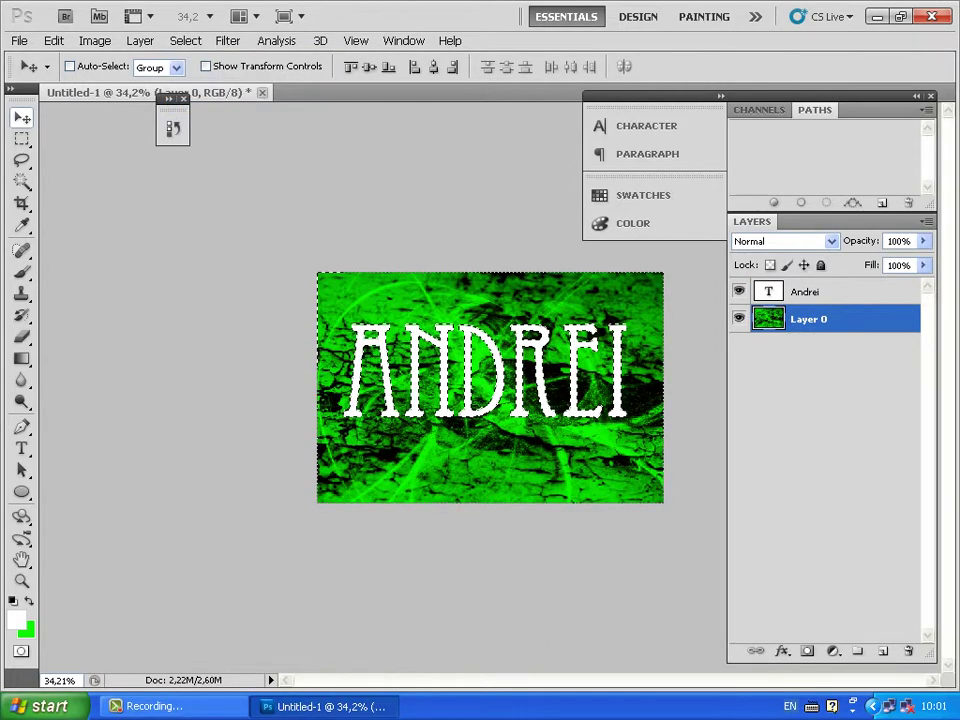
key(Delete)
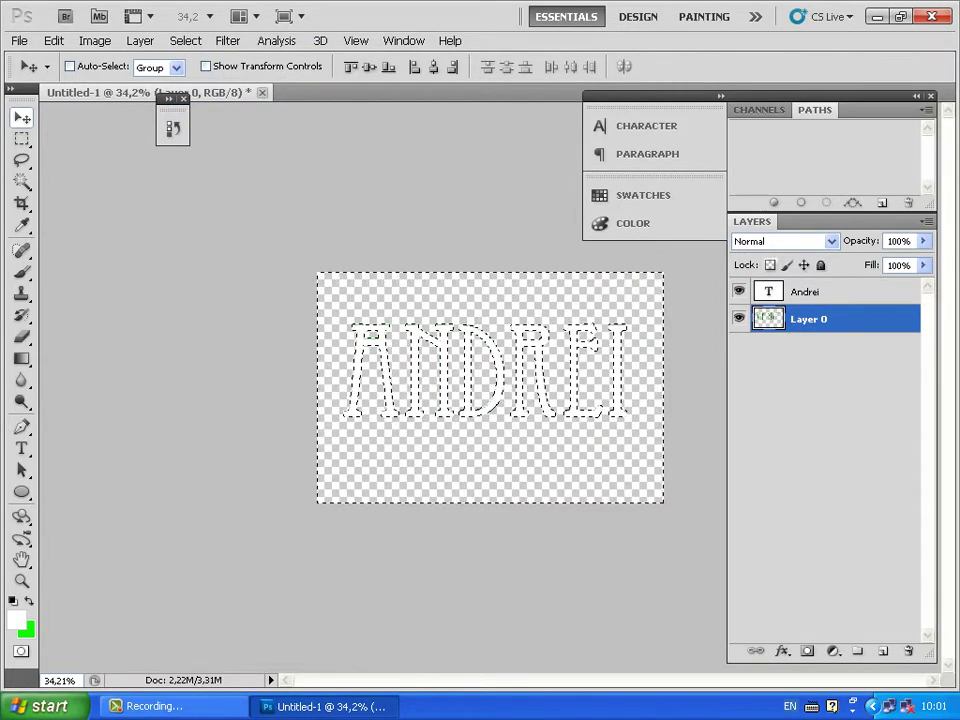
Deselect, then hide and delete the white Andrei text layer
click(739, 291)
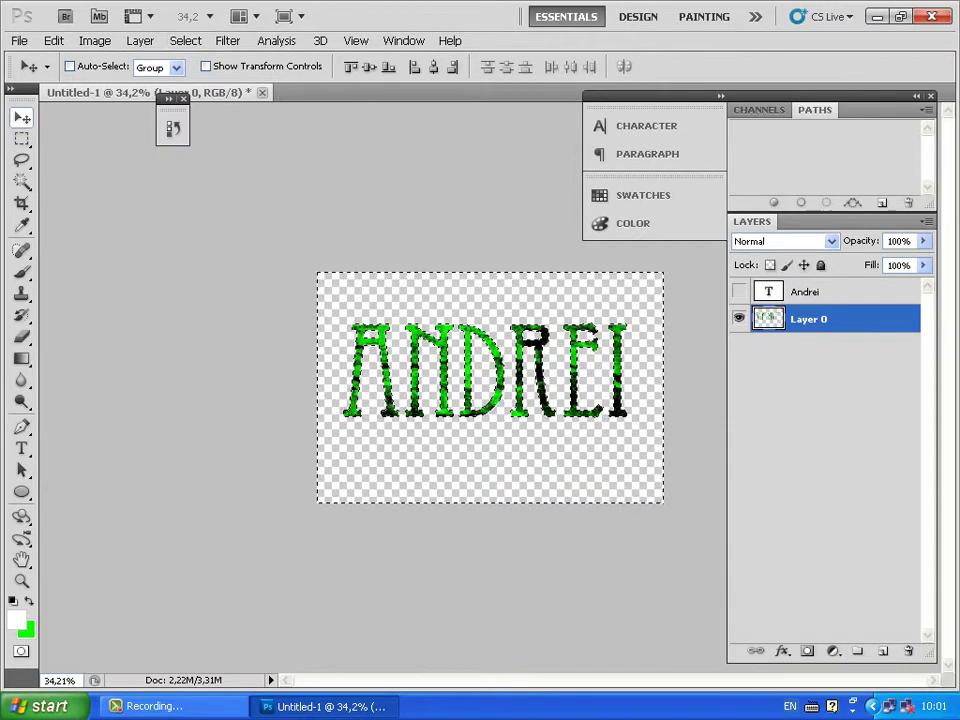
click(185, 40)
click(197, 71)
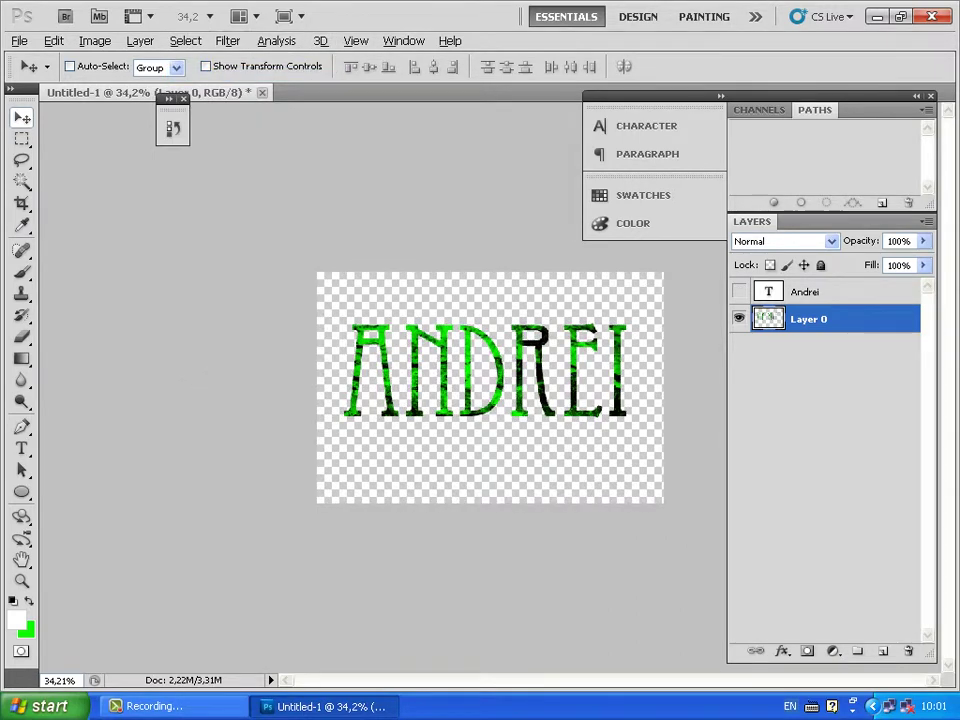
key(ctrl+plus)
key(alt+bracketright)
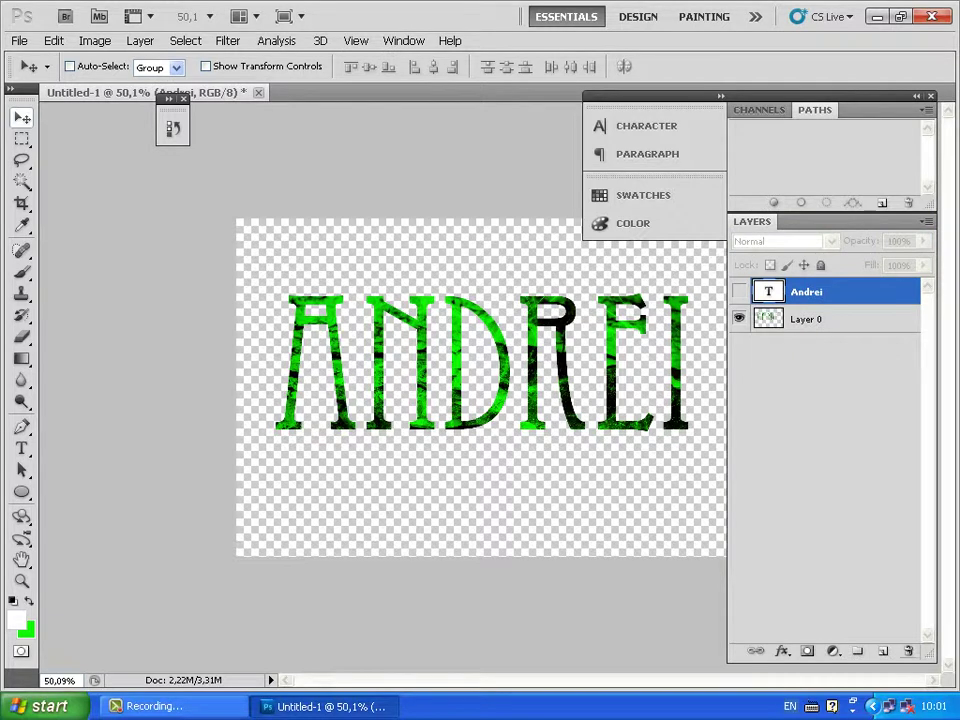
key(Delete)
key(Return)
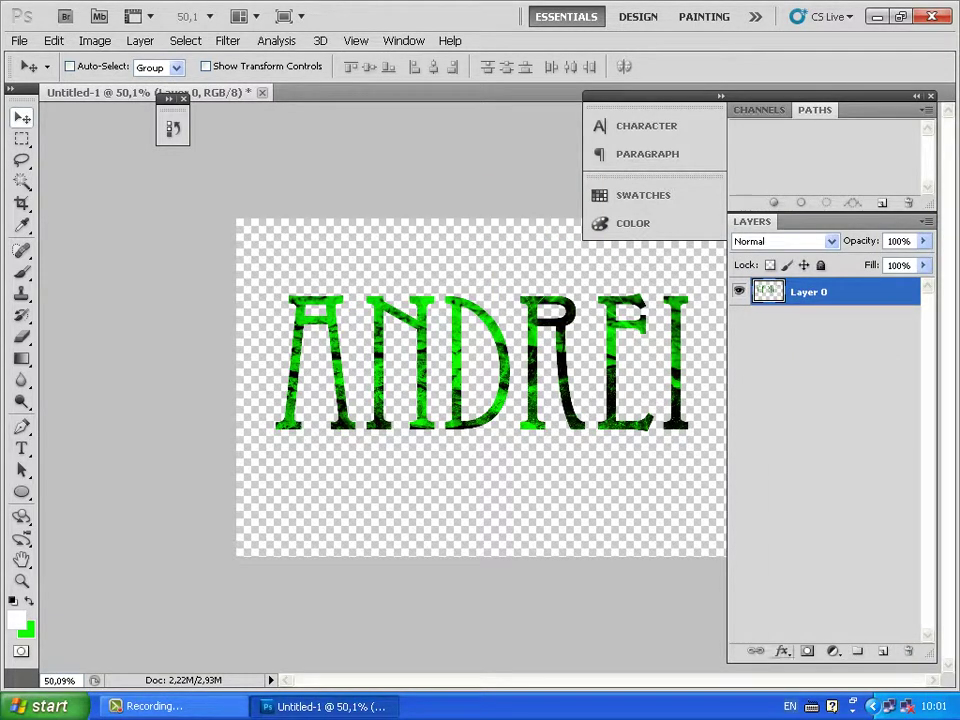
click(782, 651)
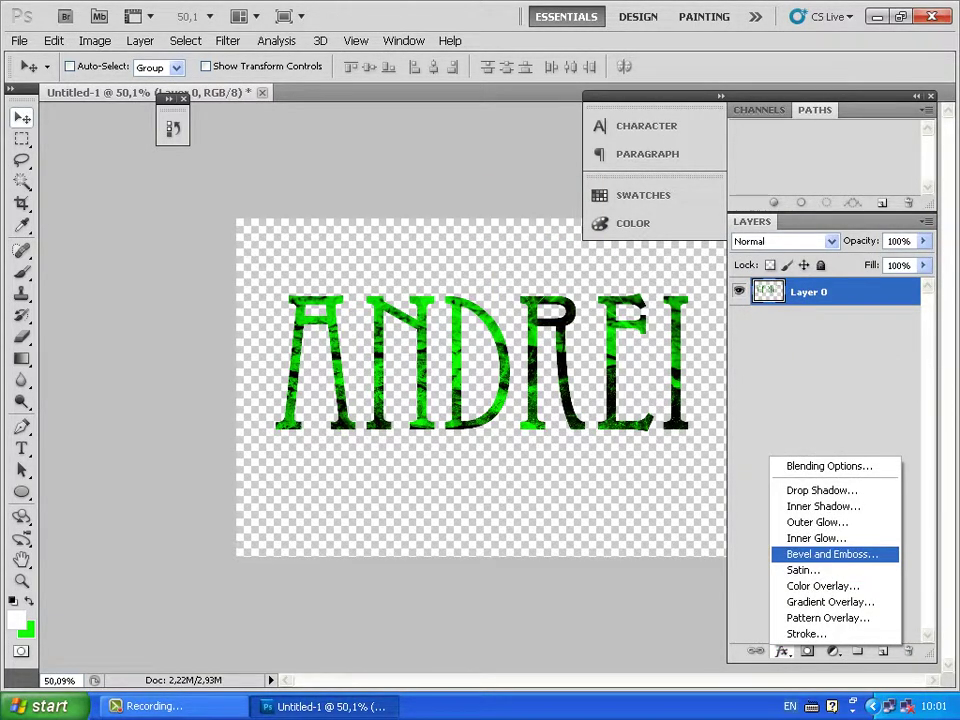
Add Bevel and Emboss to Layer 0 with Depth 348, Direction Down, Size 7 px
click(830, 554)
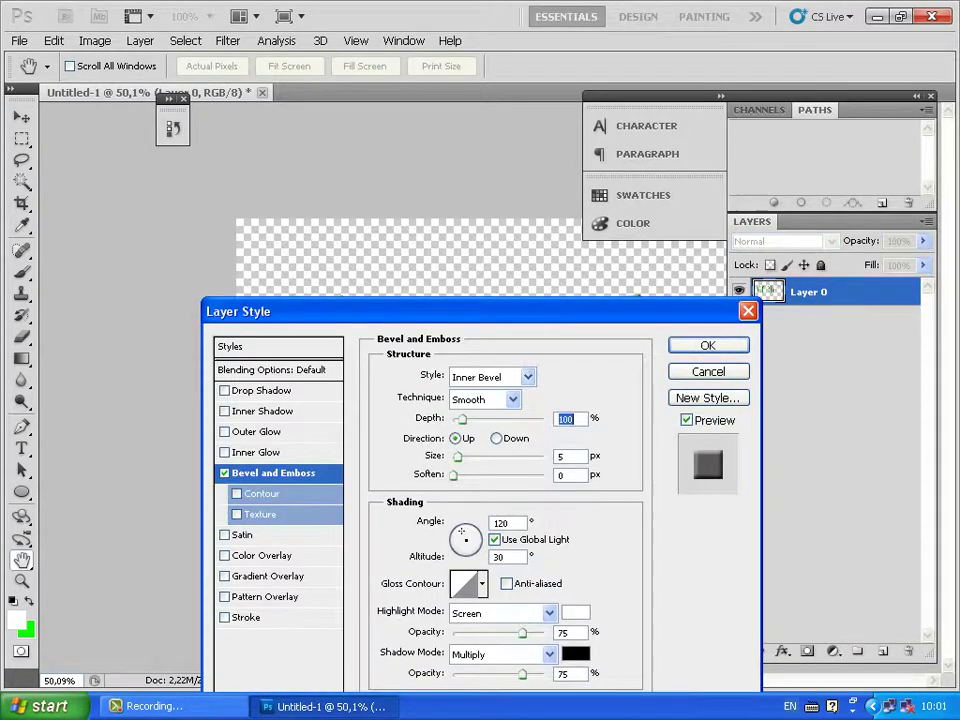
drag(400, 311, 389, 437)
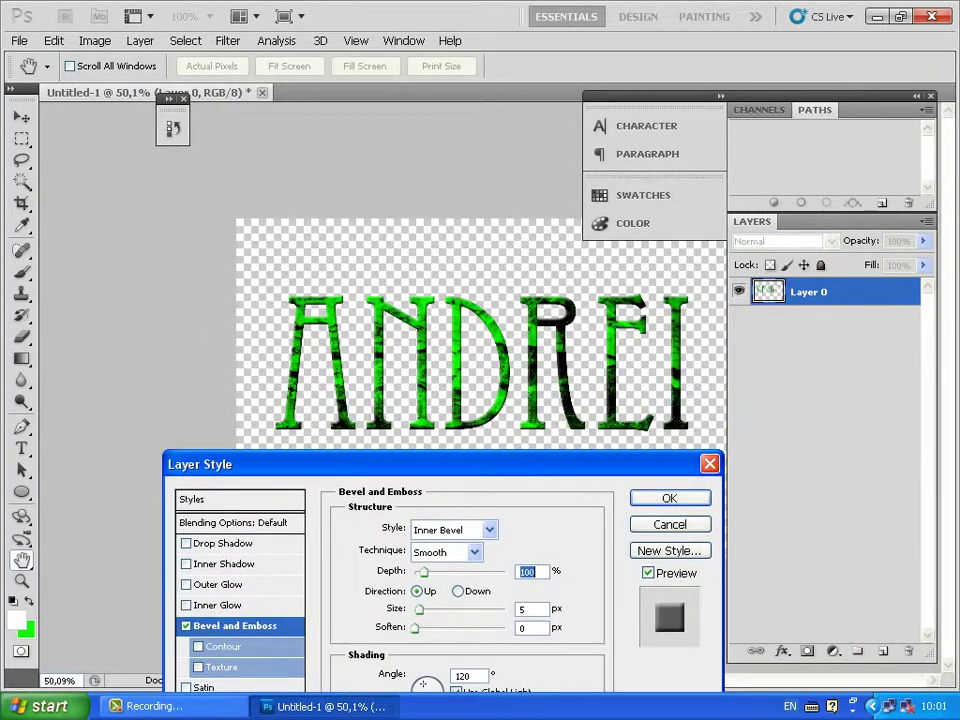
mouse_move(423, 572)
mouse_down()
mouse_move(446, 572)
mouse_move(414, 609)
mouse_up()
click(457, 591)
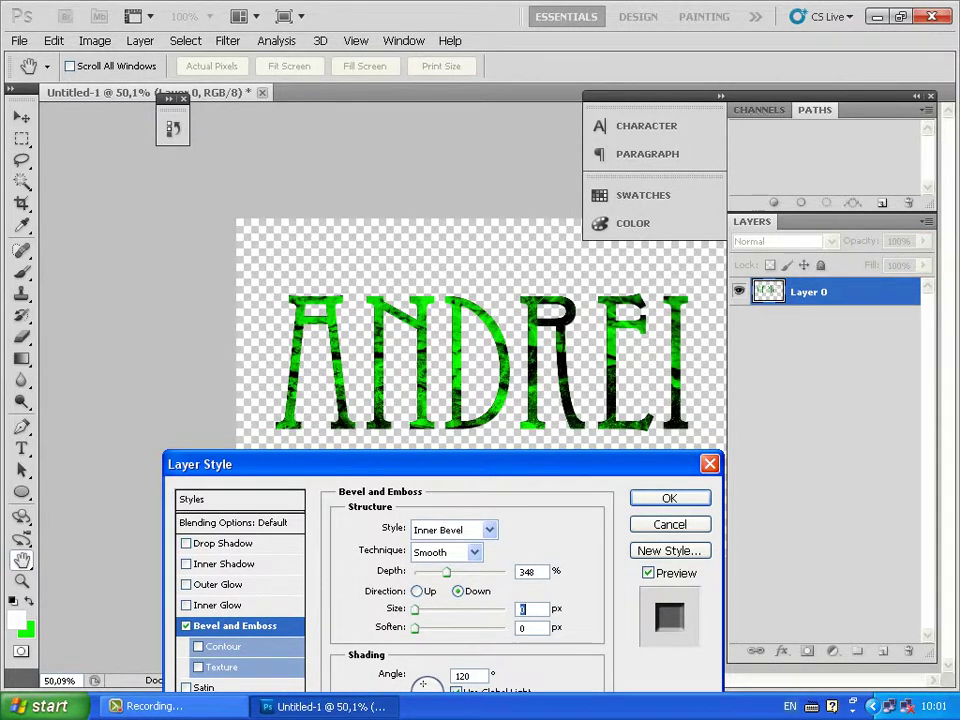
mouse_move(414, 609)
mouse_down()
mouse_move(507, 627)
mouse_move(414, 627)
mouse_up()
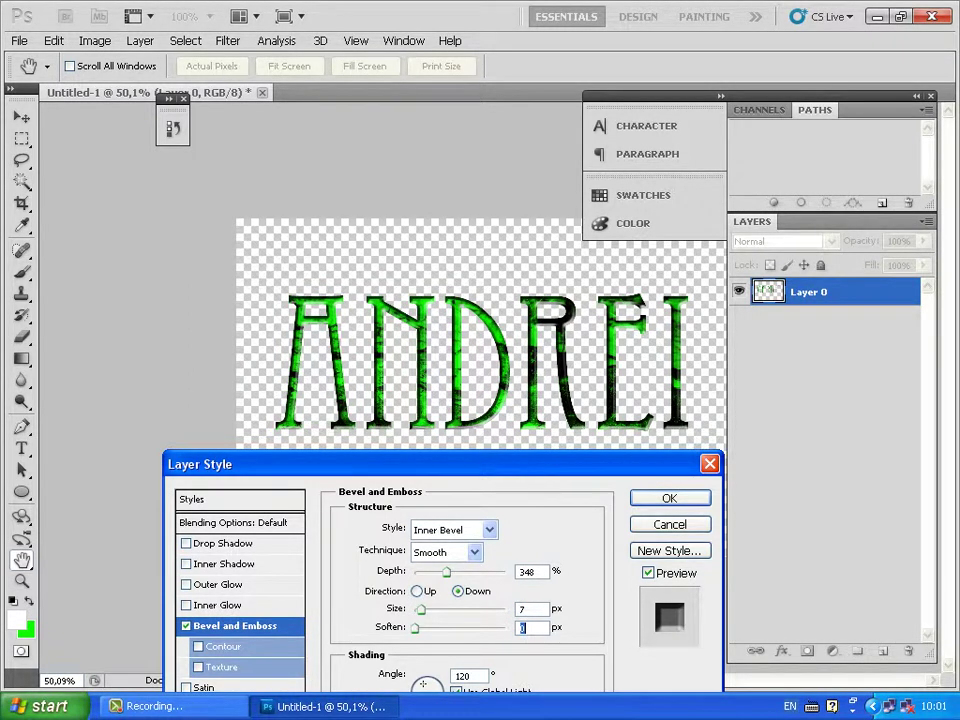
Try the Emboss and Outer Bevel styles, then settle on Inner Bevel
click(455, 529)
click(440, 579)
click(455, 529)
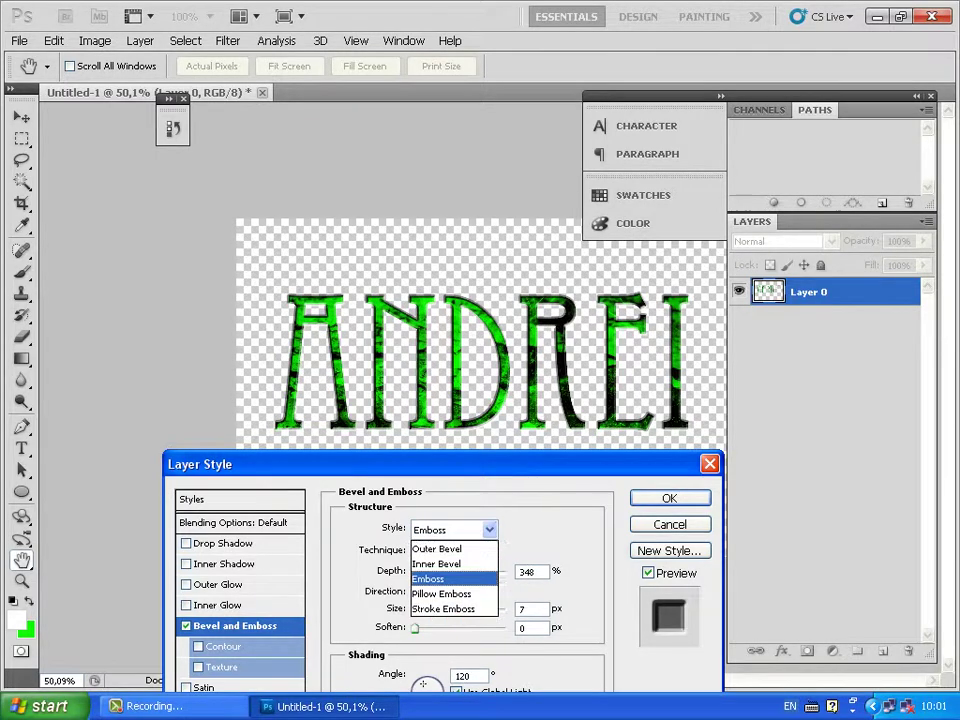
click(430, 551)
click(455, 529)
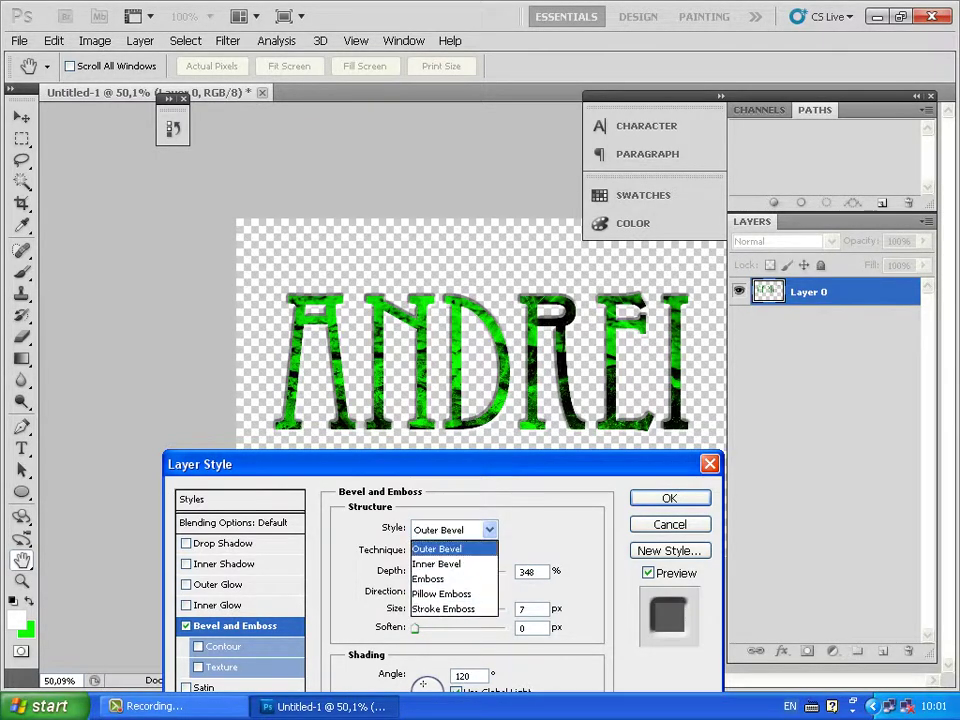
click(432, 556)
Apply the bevel effect and set Layer 0's opacity to 80%
key(Return)
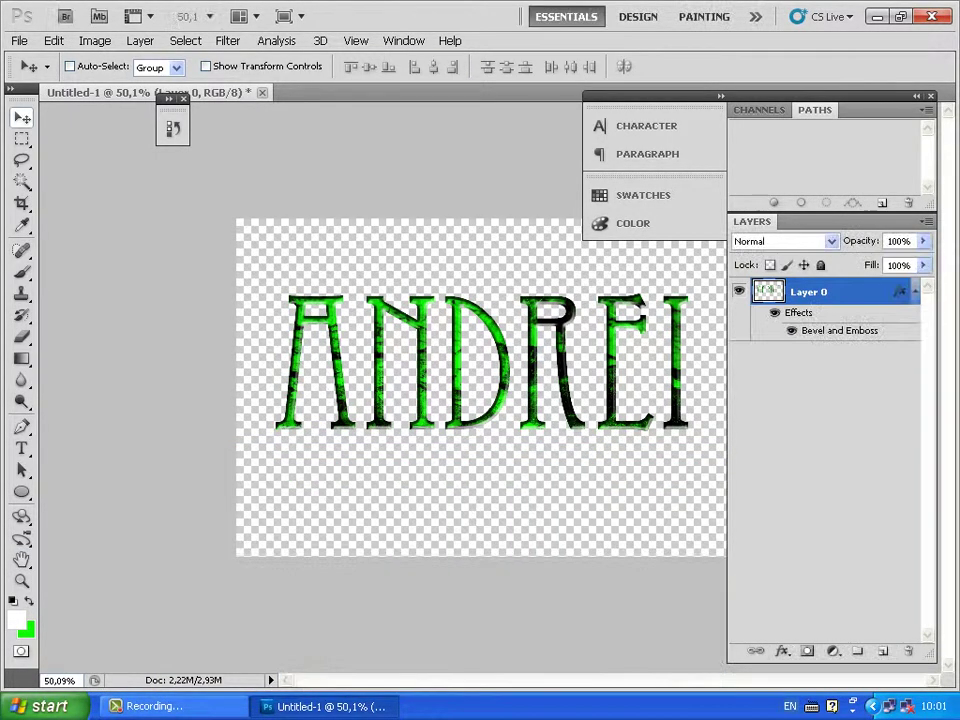
key(ctrl+minus)
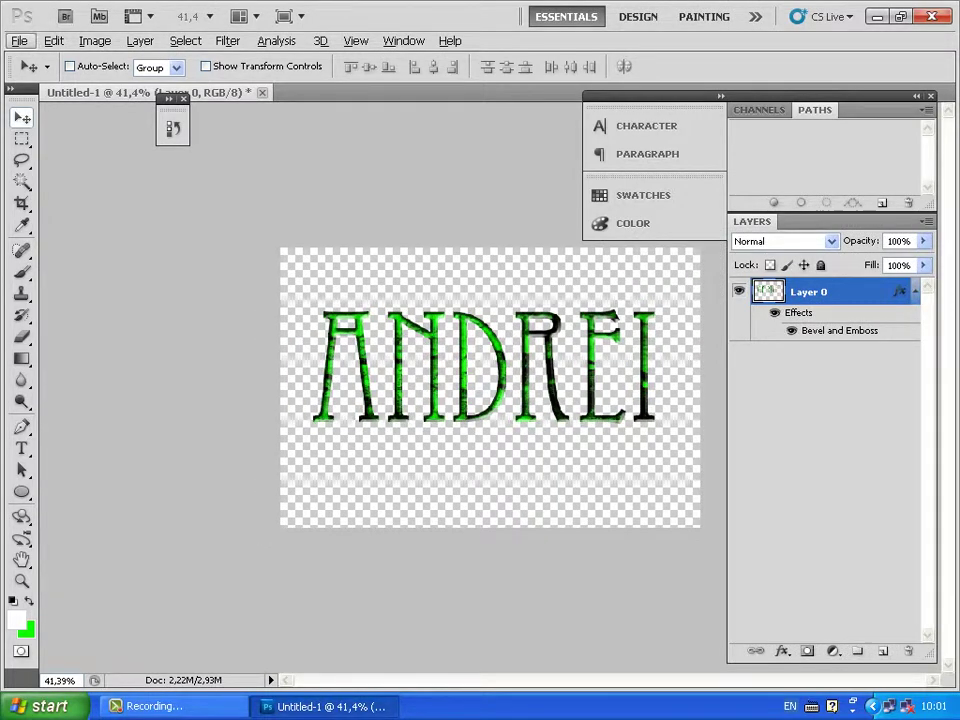
key(8)
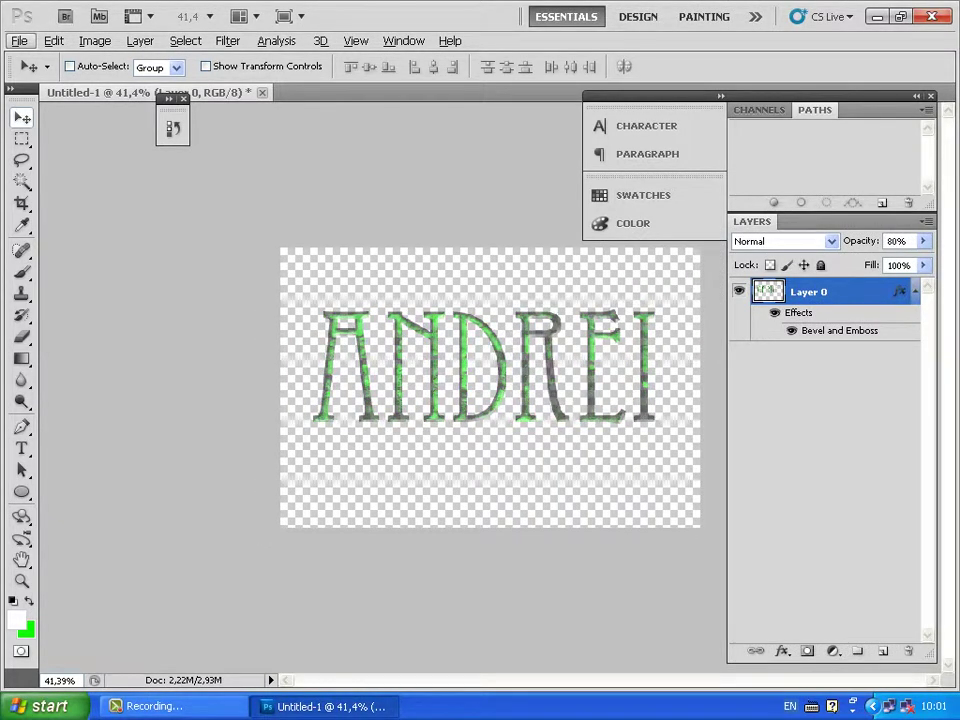